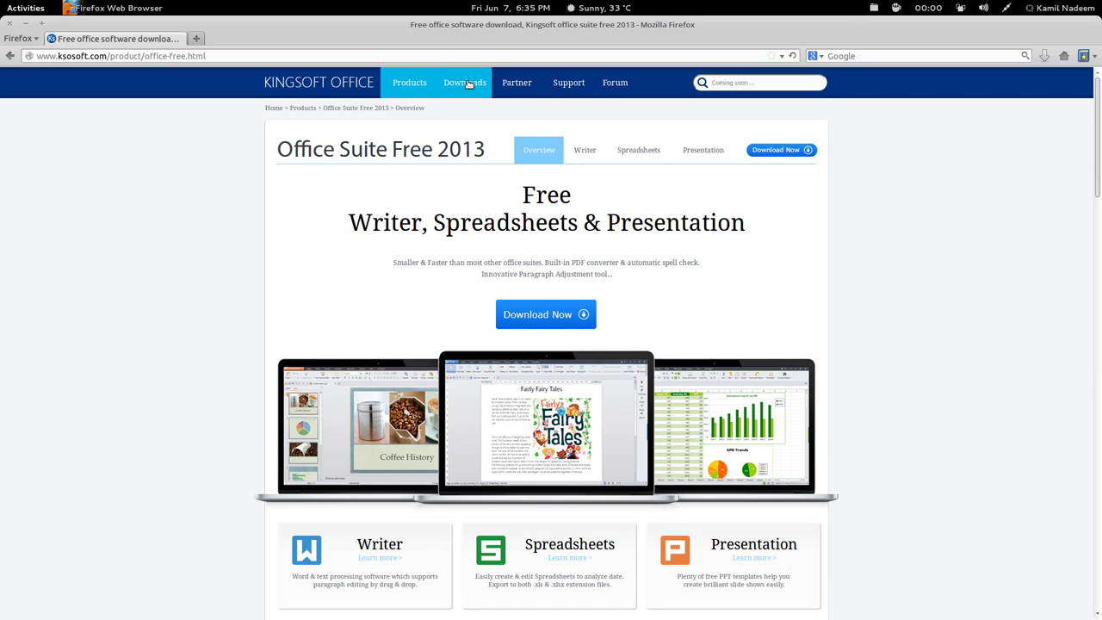
Scroll through the Kingsoft Office Suite Free 2013 page, then switch to an empty workspace with Ctrl+Alt+Down.
mouse_move(465, 82)
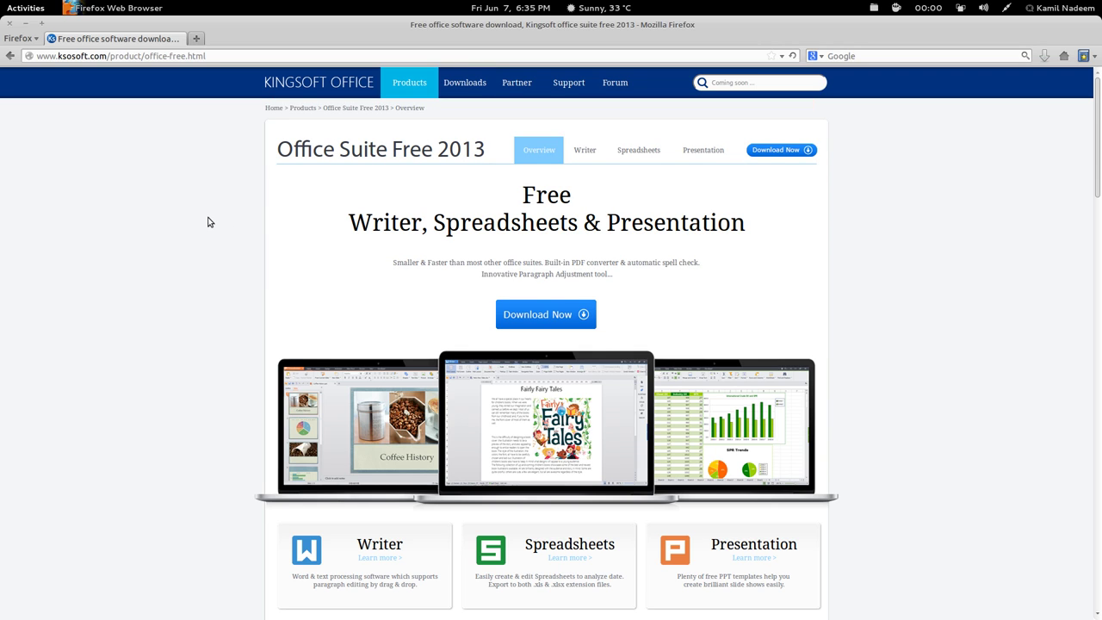
scroll(246, 307, "down", 1)
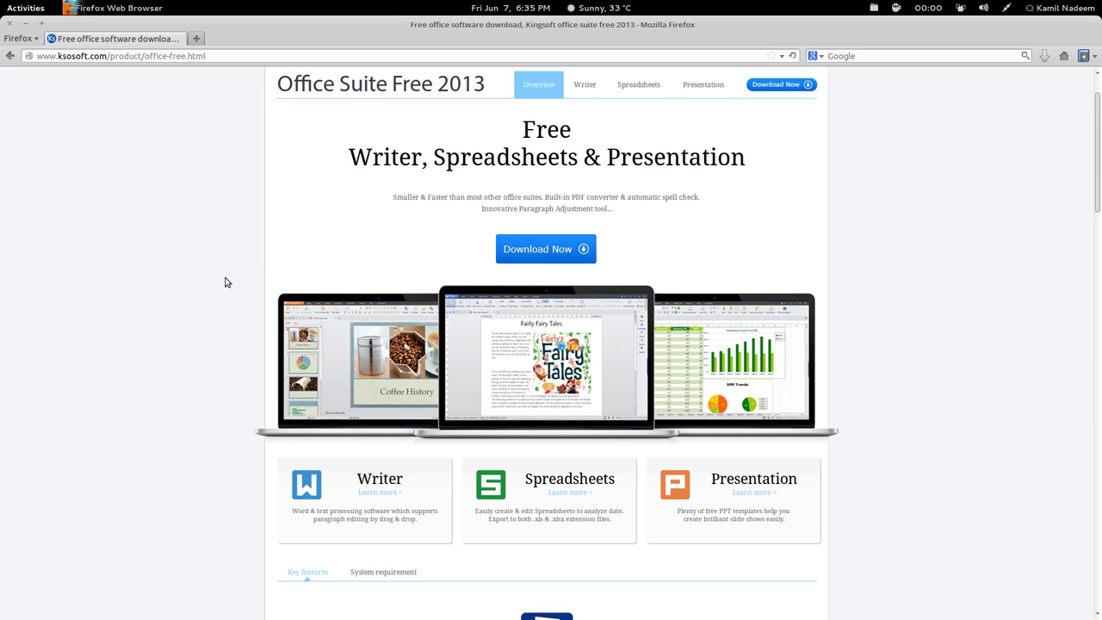
key("ctrl+alt+Down")
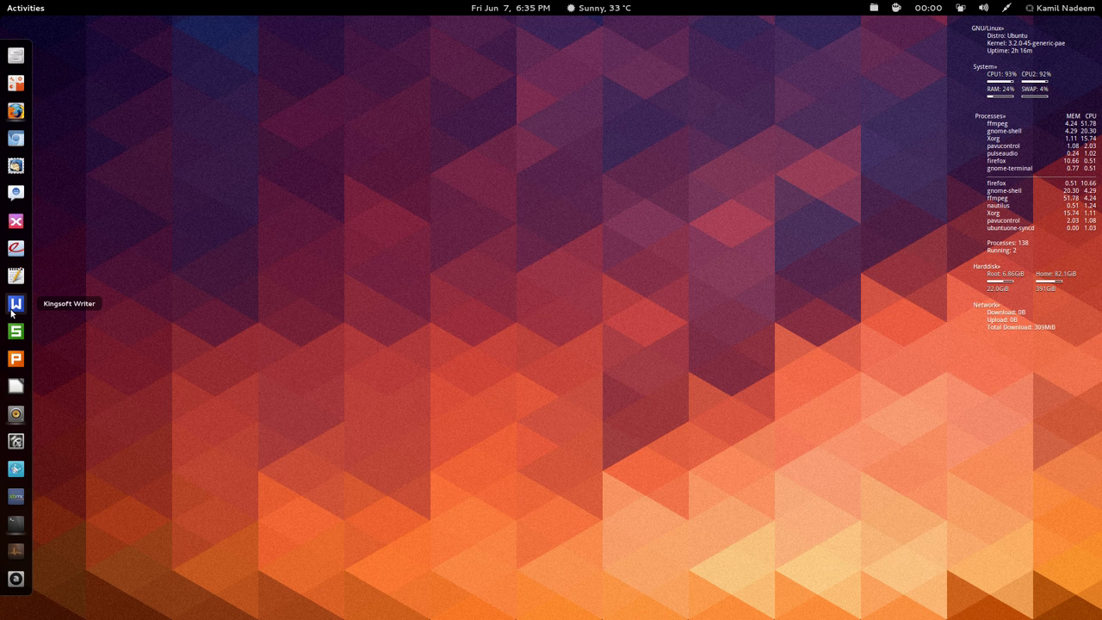
Launch Kingsoft Writer, dismiss Online Templates, and start a blank document using the Zekton font.
left_click(12, 311)
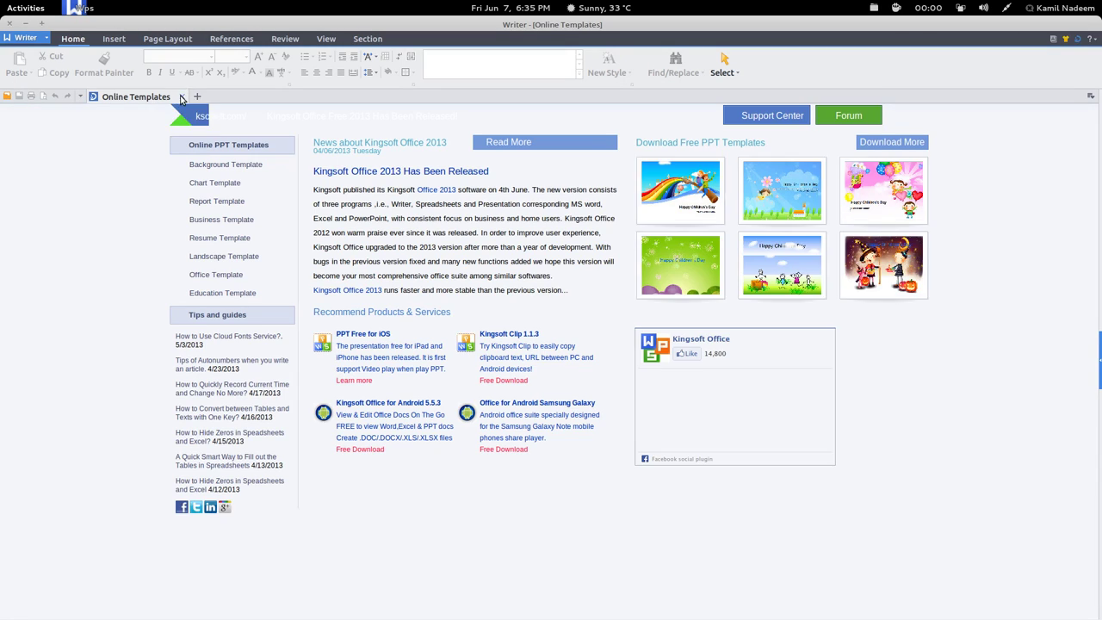
left_click(182, 96)
left_click(436, 375)
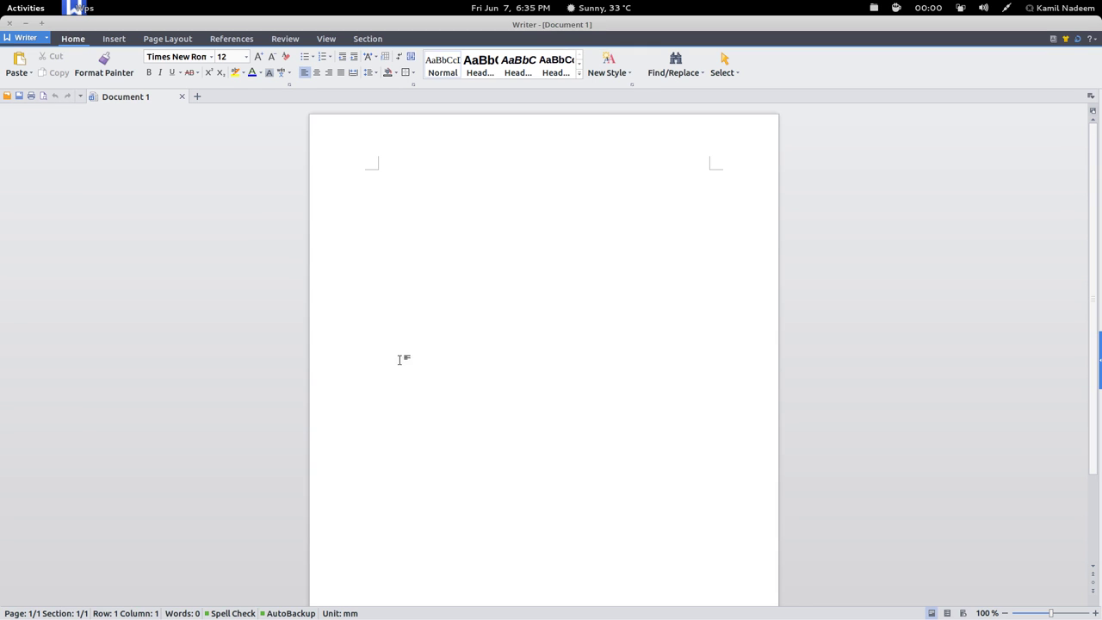
left_click(199, 62)
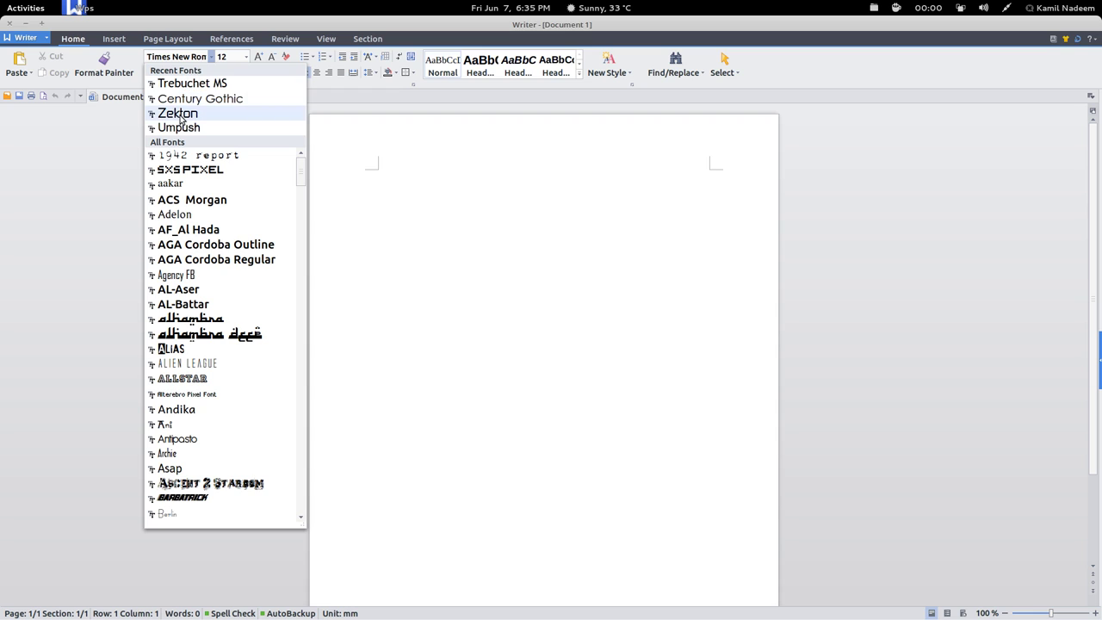
left_click(180, 116)
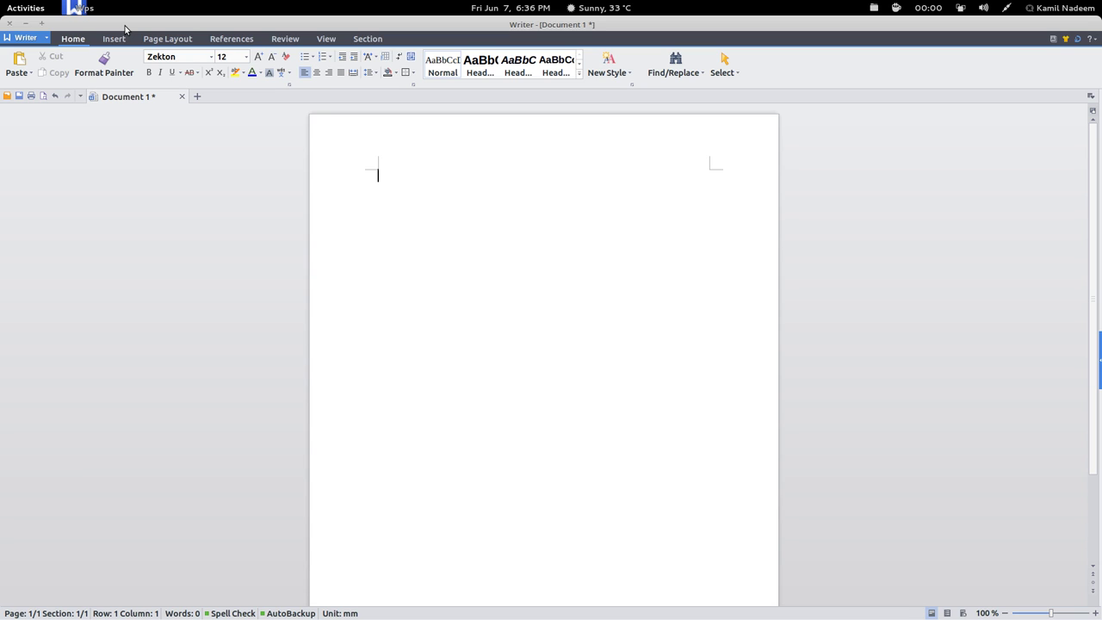
Type 'This is a Test' at 48-point font size.
left_click(247, 56)
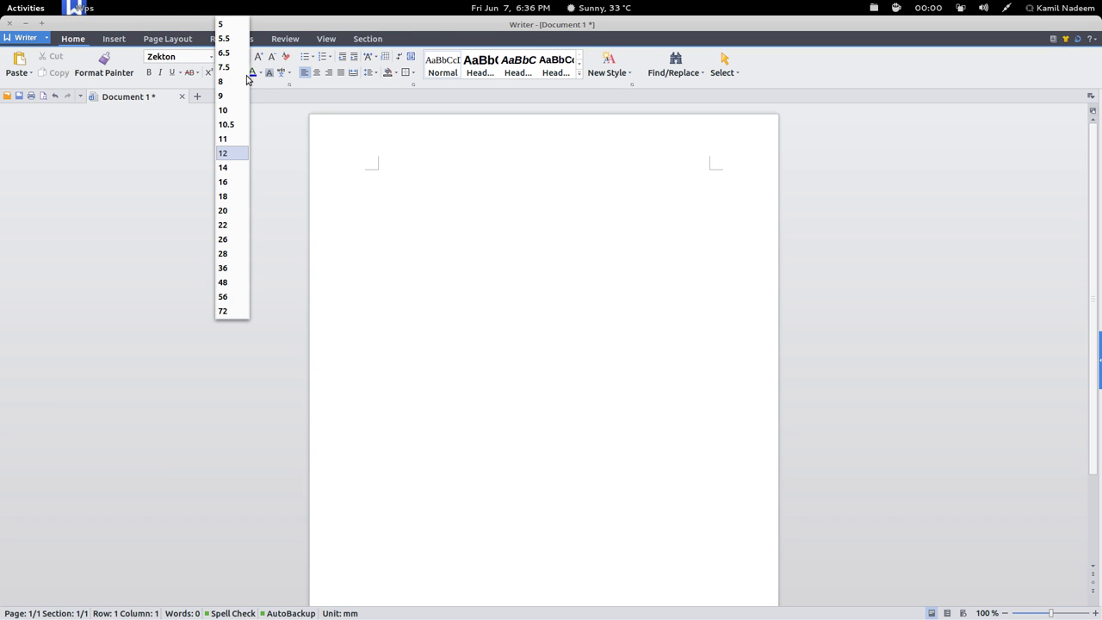
left_click(224, 282)
type("This is a ")
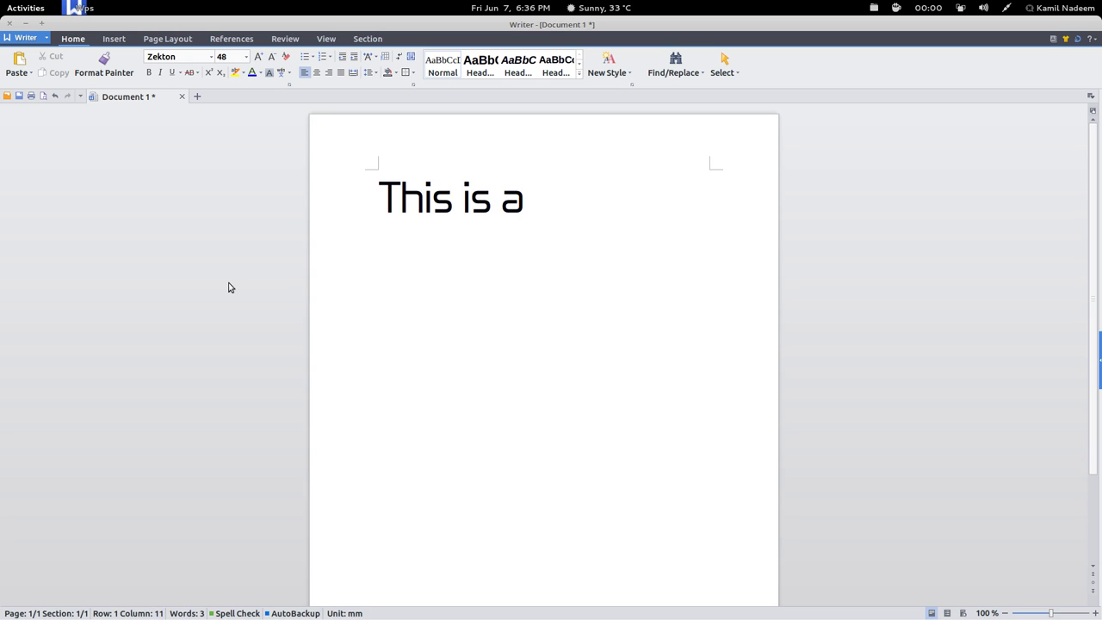
type("Test")
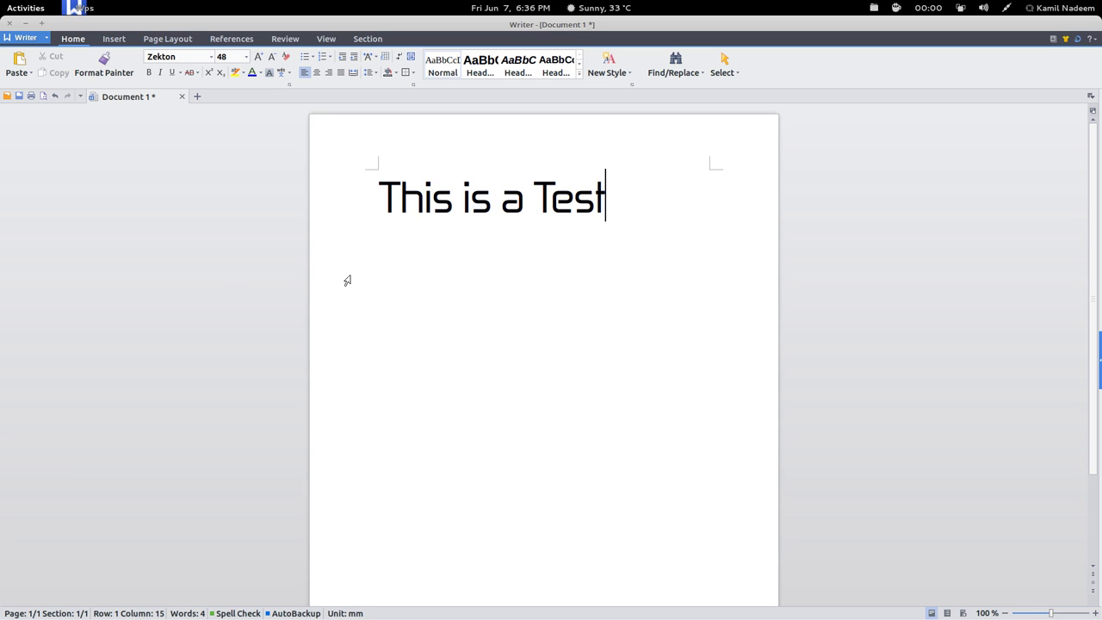
Browse the tools on the Insert ribbon tab.
left_click(110, 41)
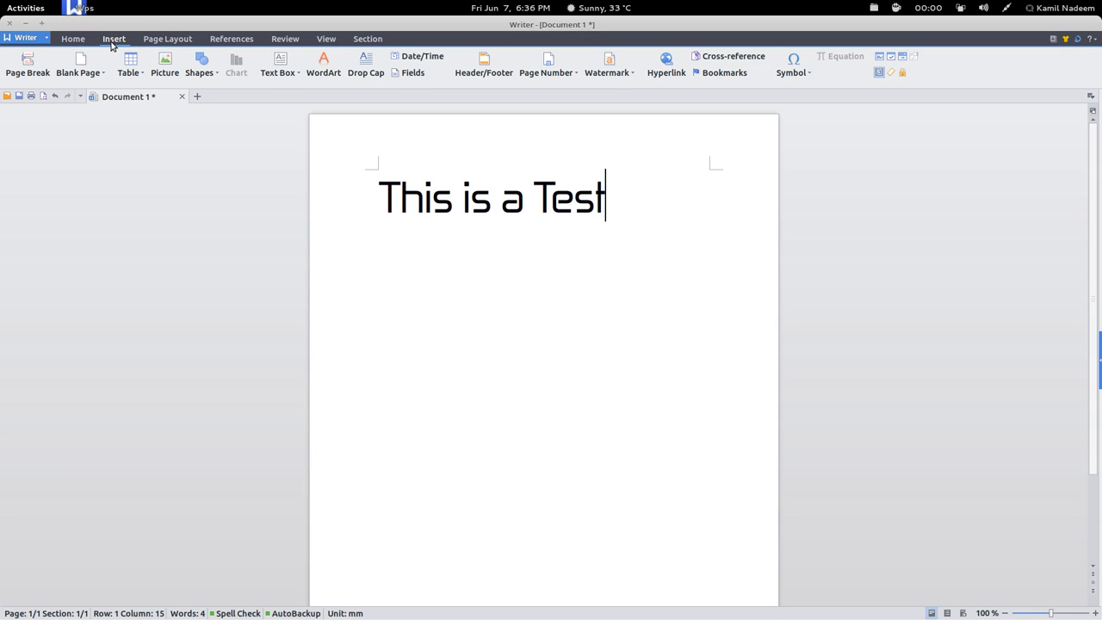
scroll(111, 45, "down", 1)
scroll(111, 44, "down", 2)
scroll(111, 45, "up", 1)
scroll(111, 45, "down", 1)
left_click(92, 64)
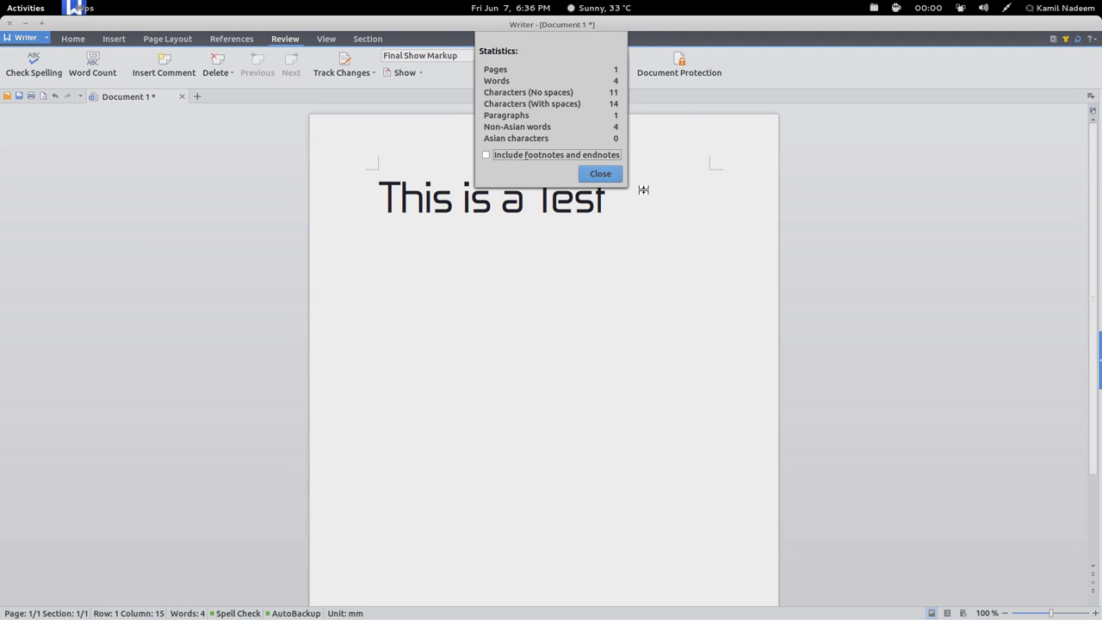
left_click(614, 178)
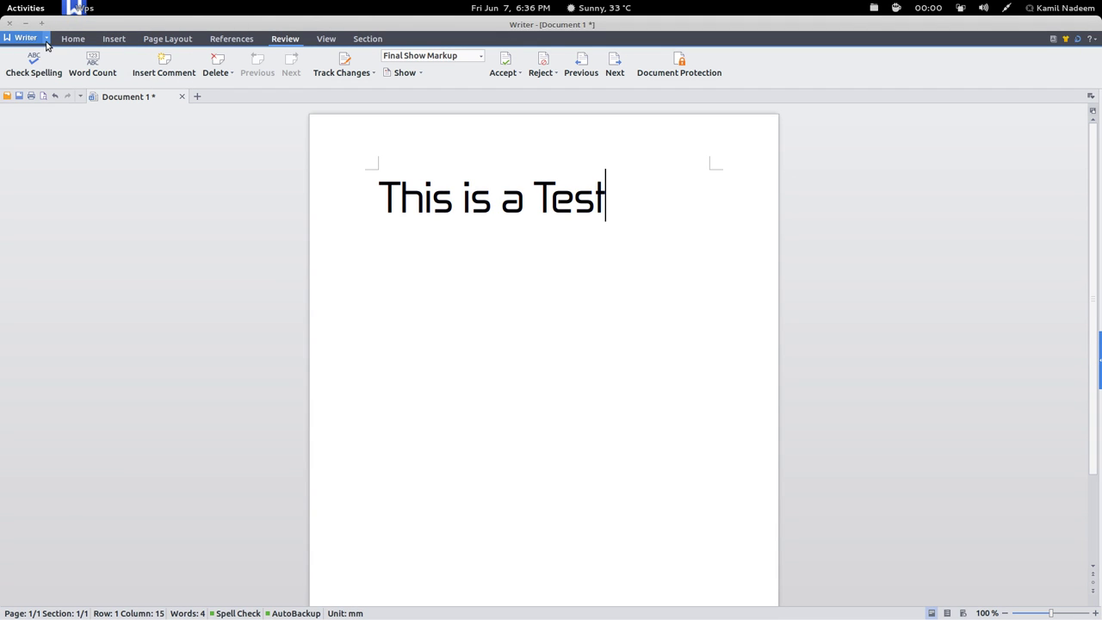
left_click(46, 38)
left_click(46, 41)
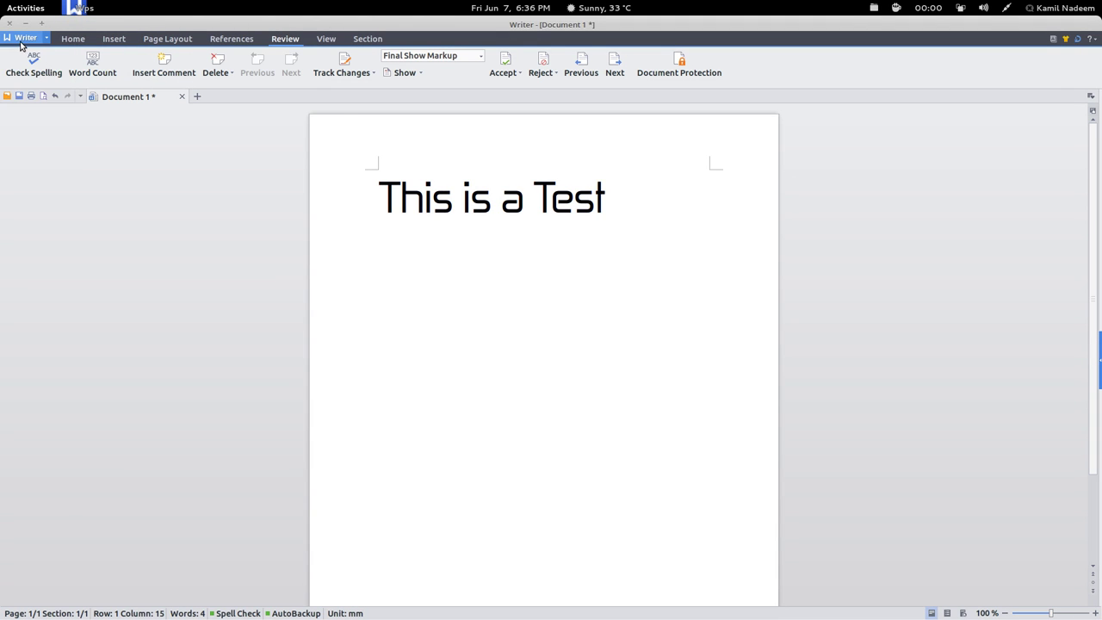
left_click(23, 38)
left_click(55, 199)
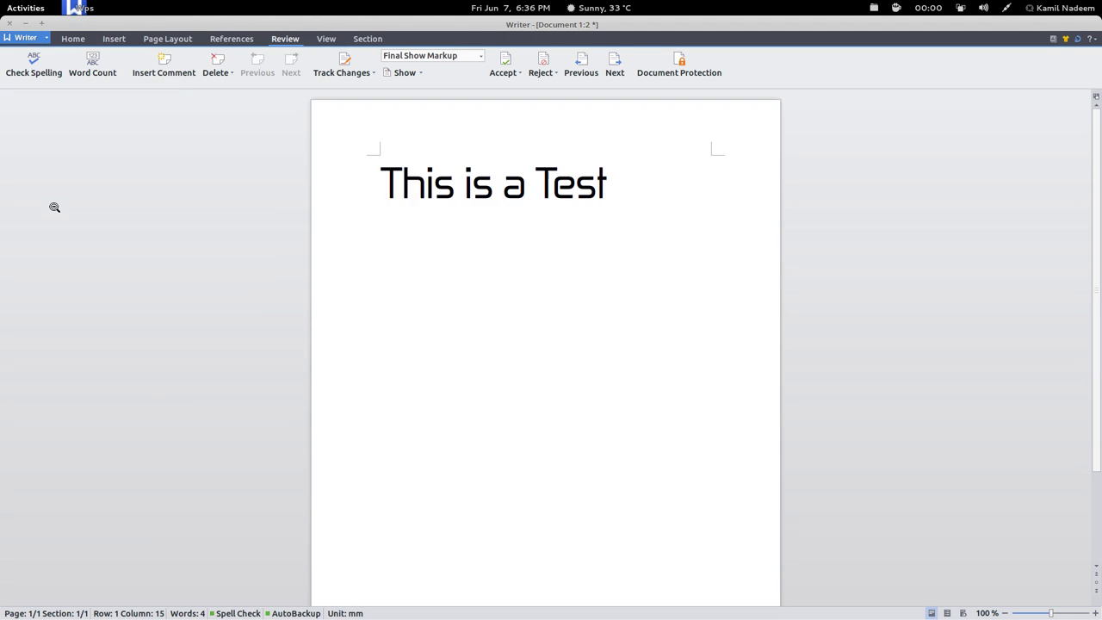
left_click(245, 63)
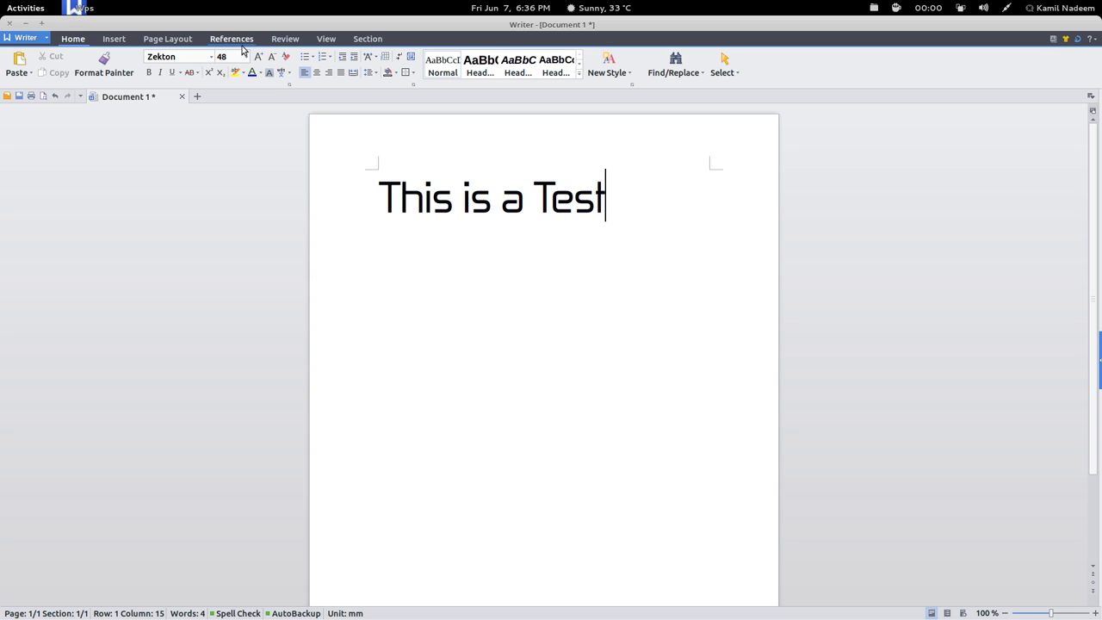
left_click(47, 43)
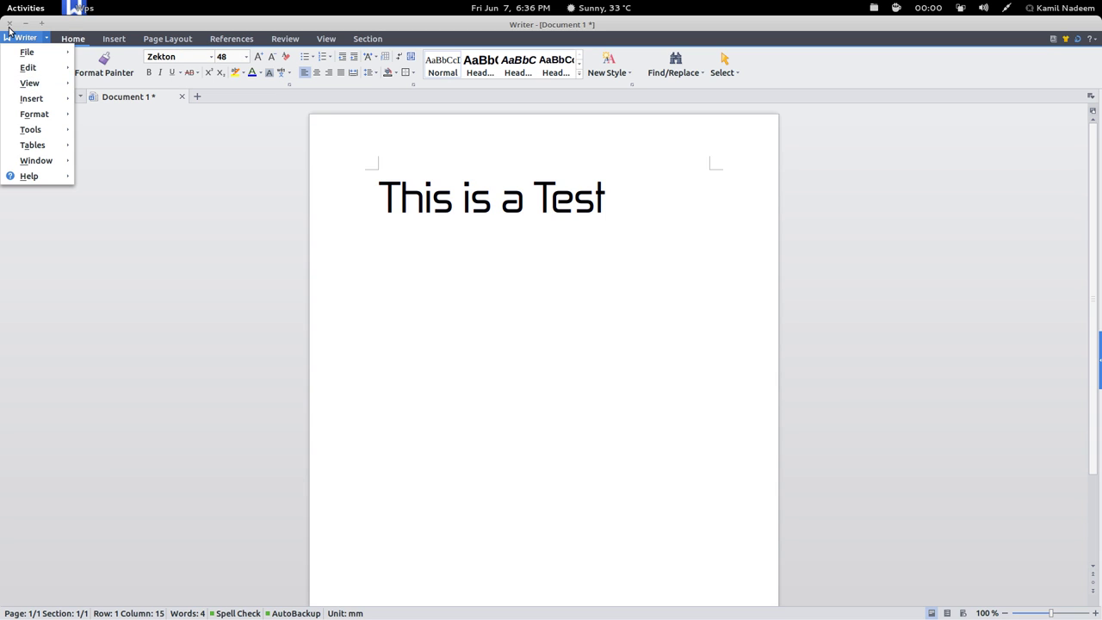
left_click(23, 40)
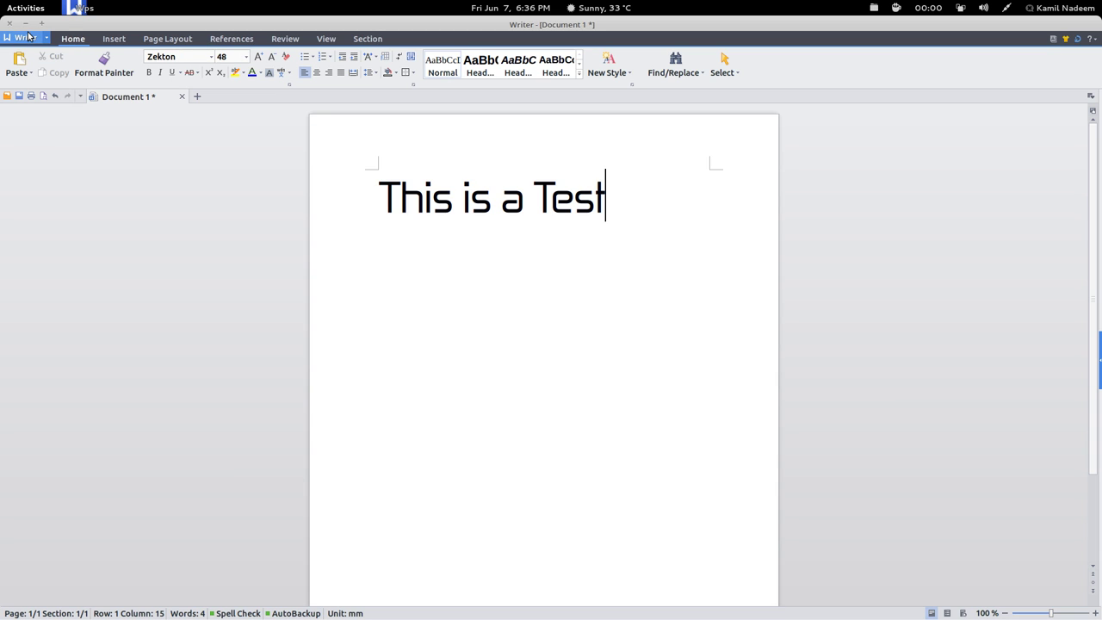
left_click(28, 39)
left_click(36, 197)
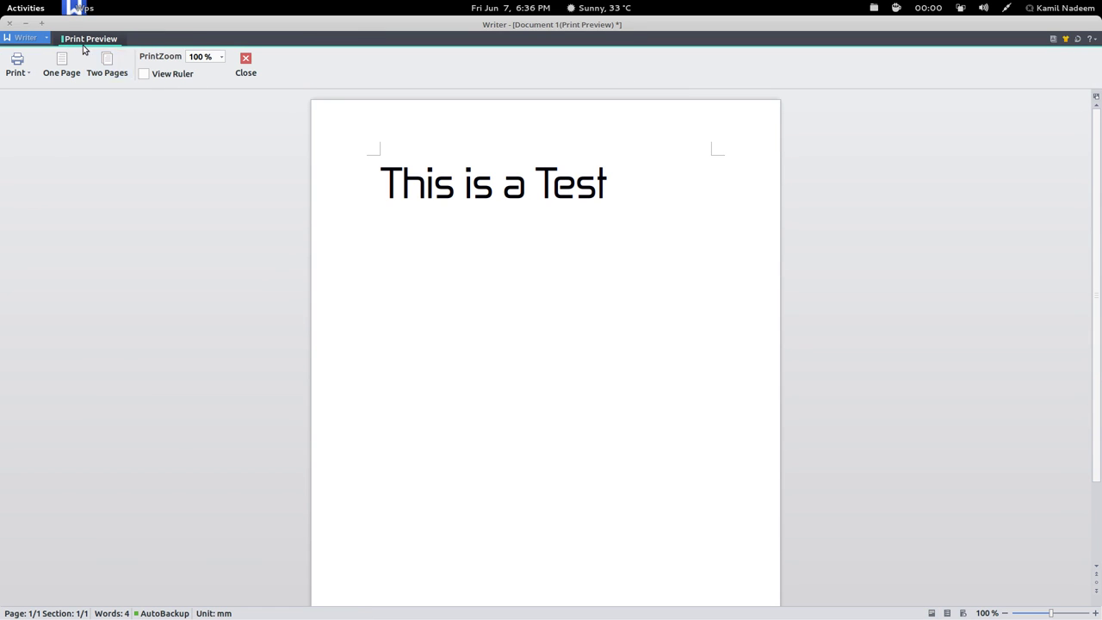
Leave print preview and close the Writer document without saving.
left_click(246, 65)
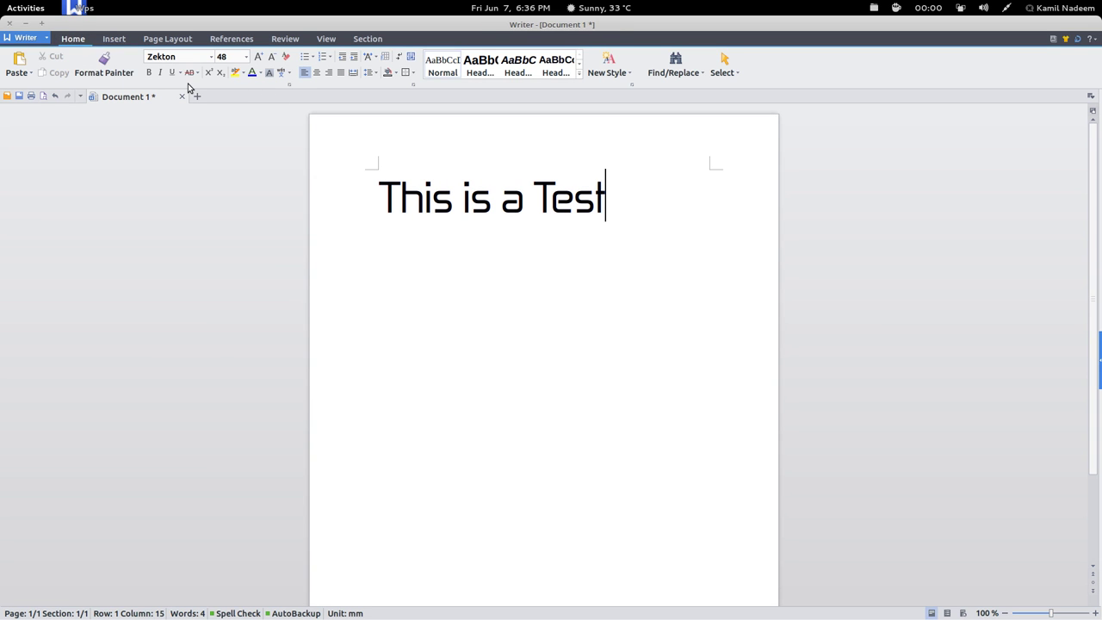
left_click(9, 24)
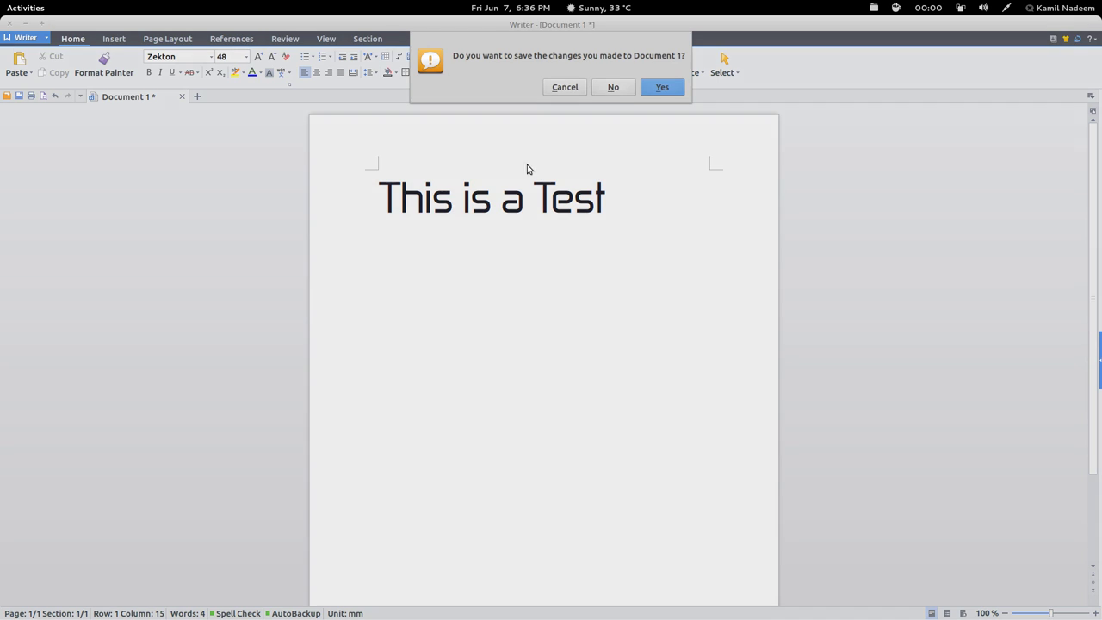
left_click(614, 88)
Launch Kingsoft Spreadsheets, dismiss Online Templates, and create the blank workbook Book1.
key("super")
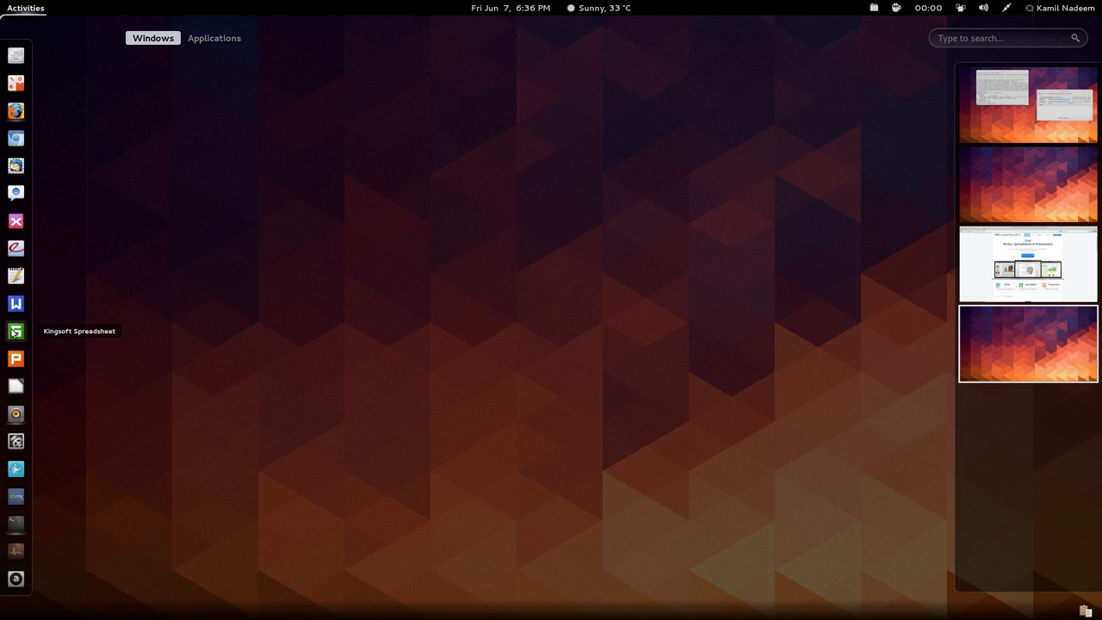
left_click(15, 331)
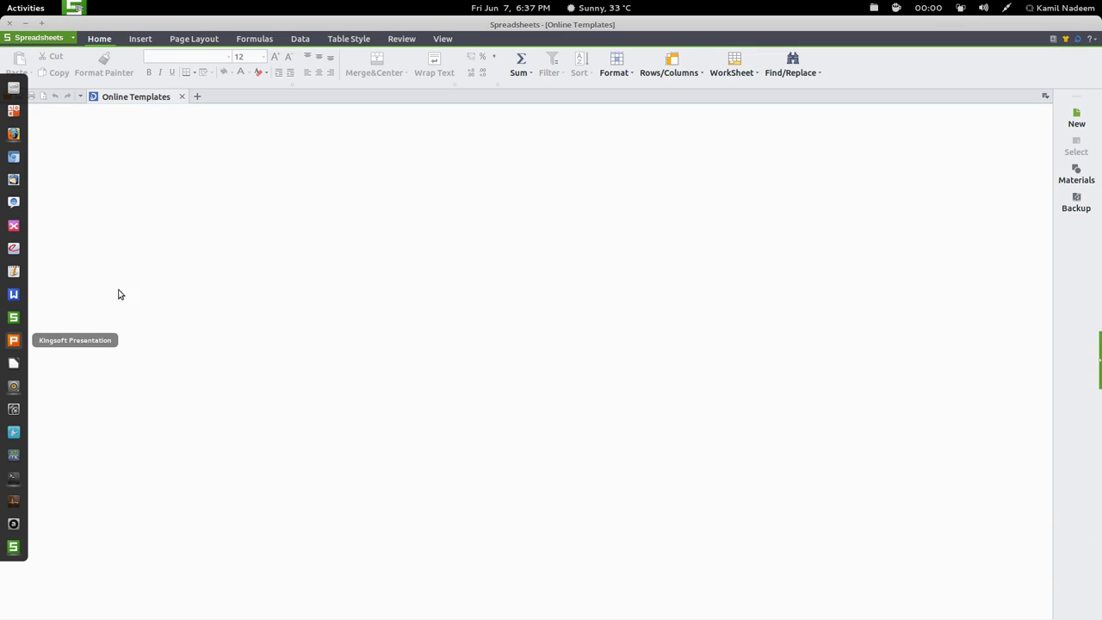
left_click(182, 97)
left_click(428, 362)
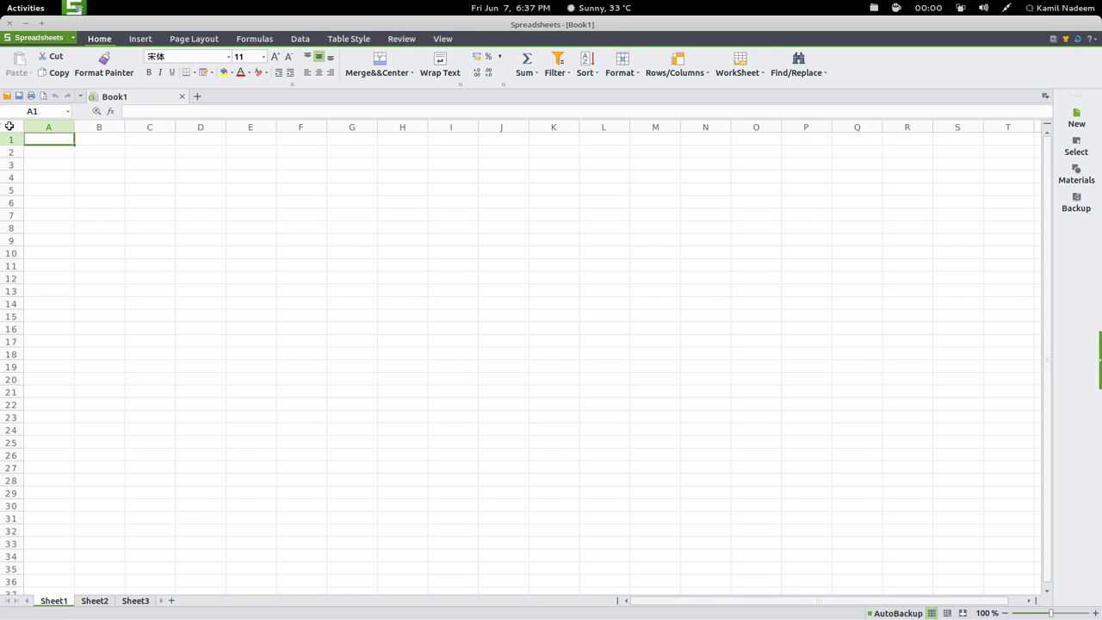
Widen all columns to 19.50 and make all rows taller.
left_click(11, 127)
left_click_drag(70, 124, 125, 127)
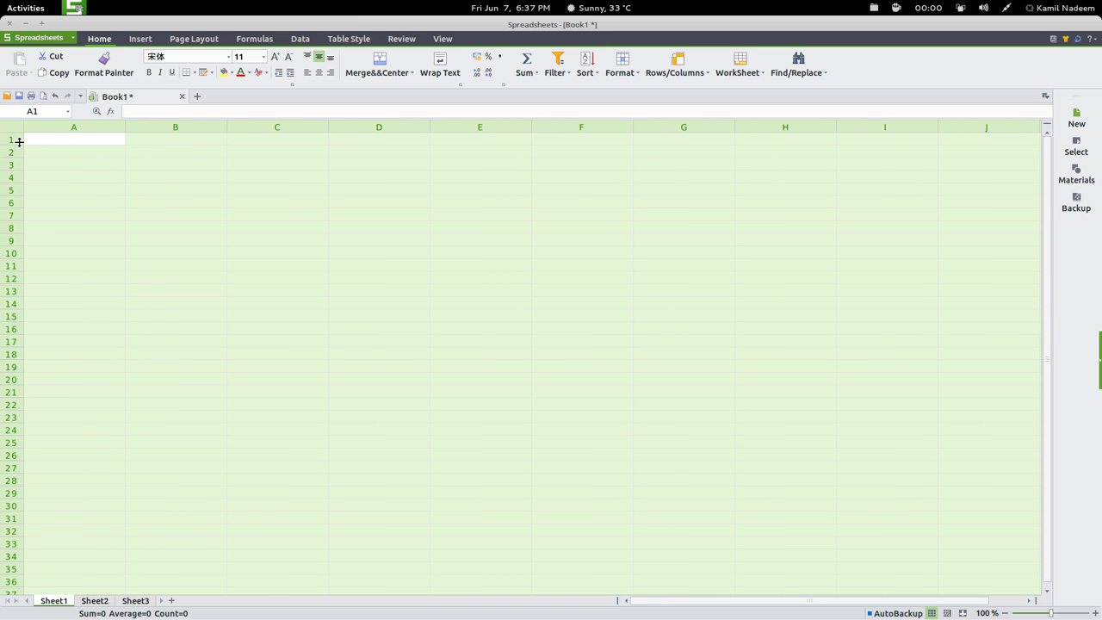
left_click_drag(19, 143, 13, 164)
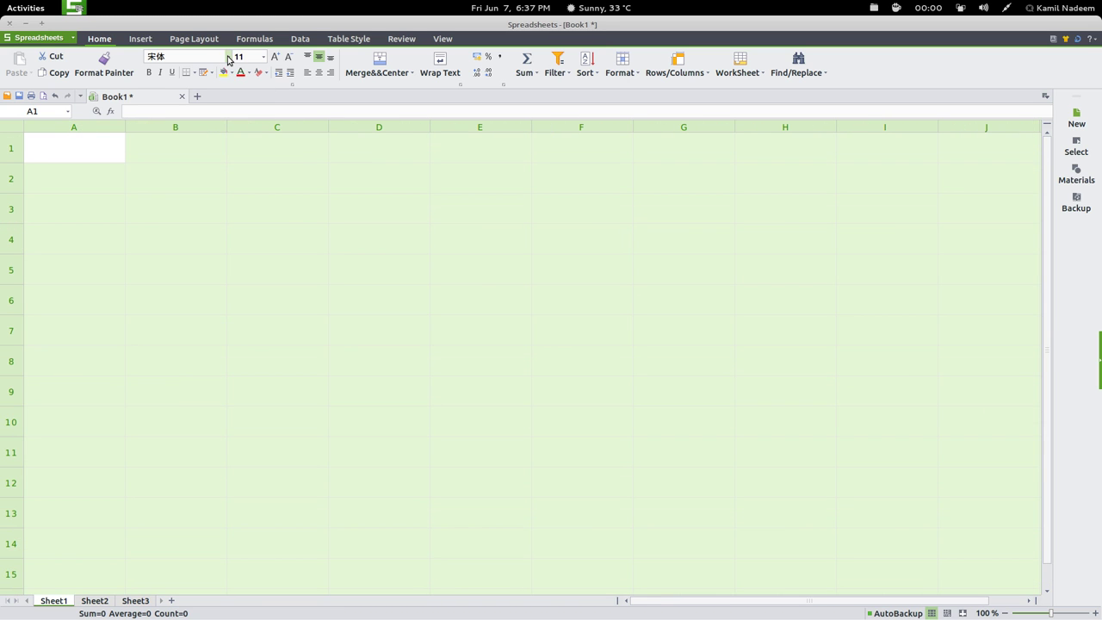
Set the whole sheet's font to Alien League at size 18.
left_click(229, 56)
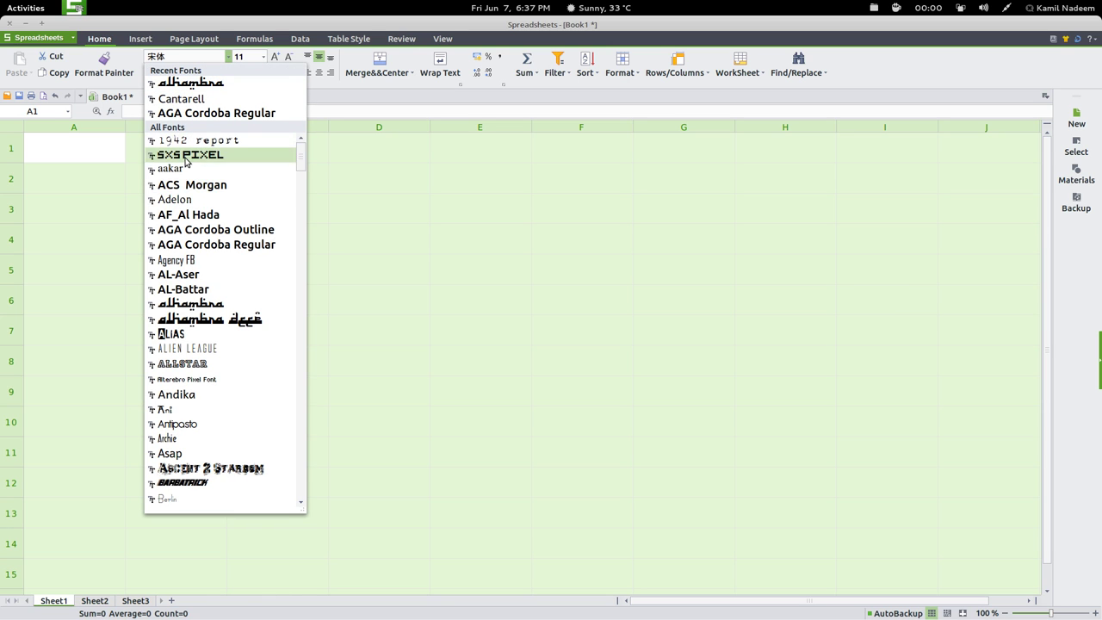
left_click(185, 347)
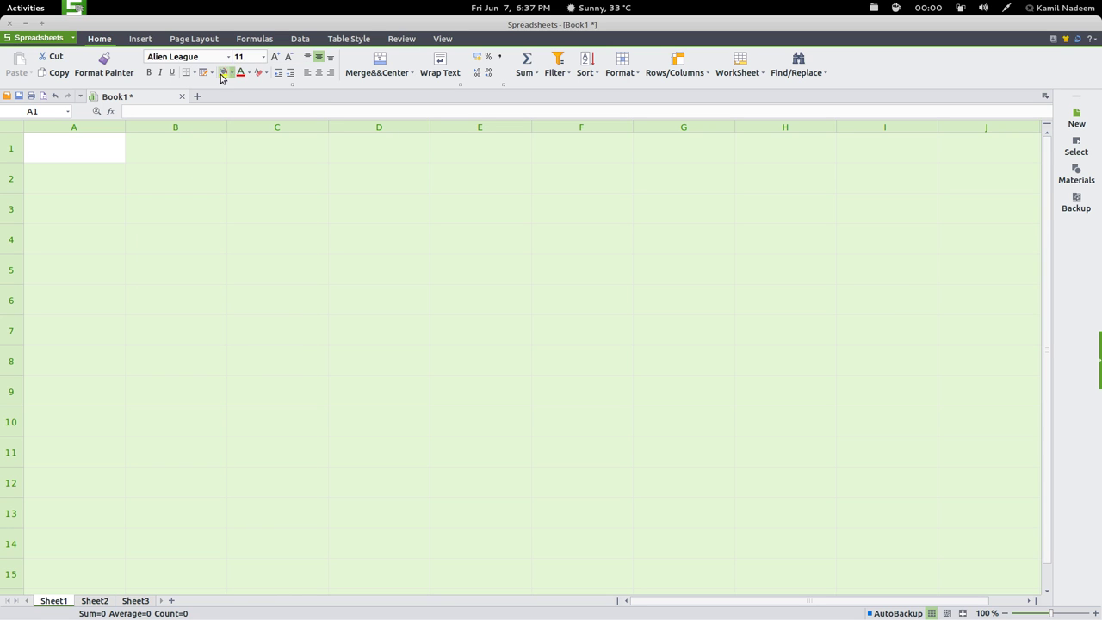
left_click(263, 57)
left_click(253, 144)
left_click(71, 151)
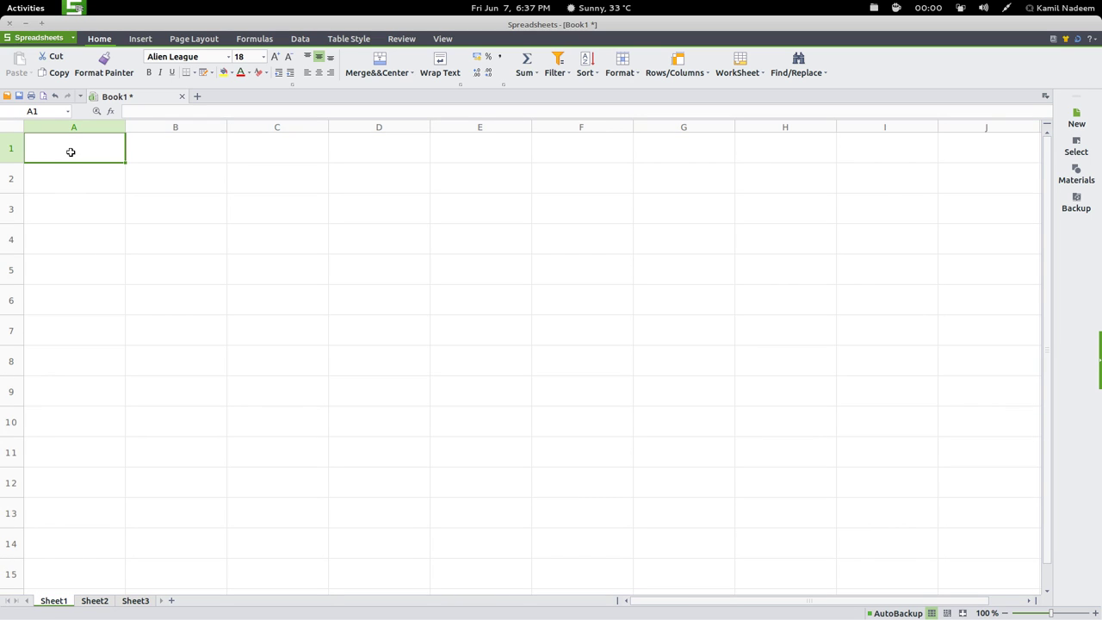
Type the Date header in A1 and fill A2:A14 with dates 2-12-2000 to 2-24-2000.
type("D")
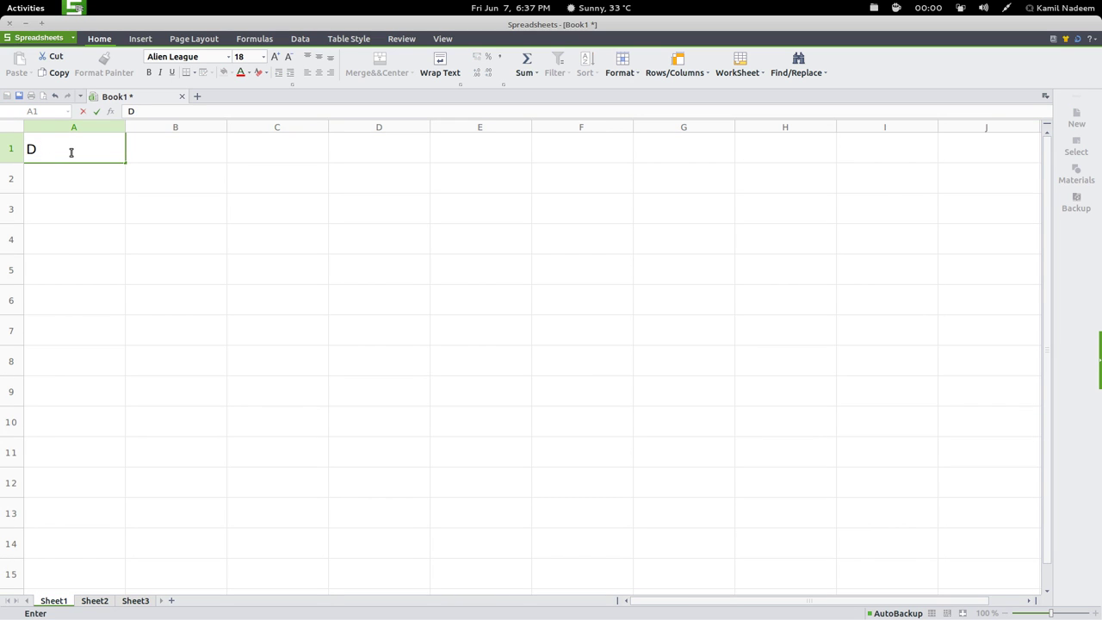
type("ate")
key("Return")
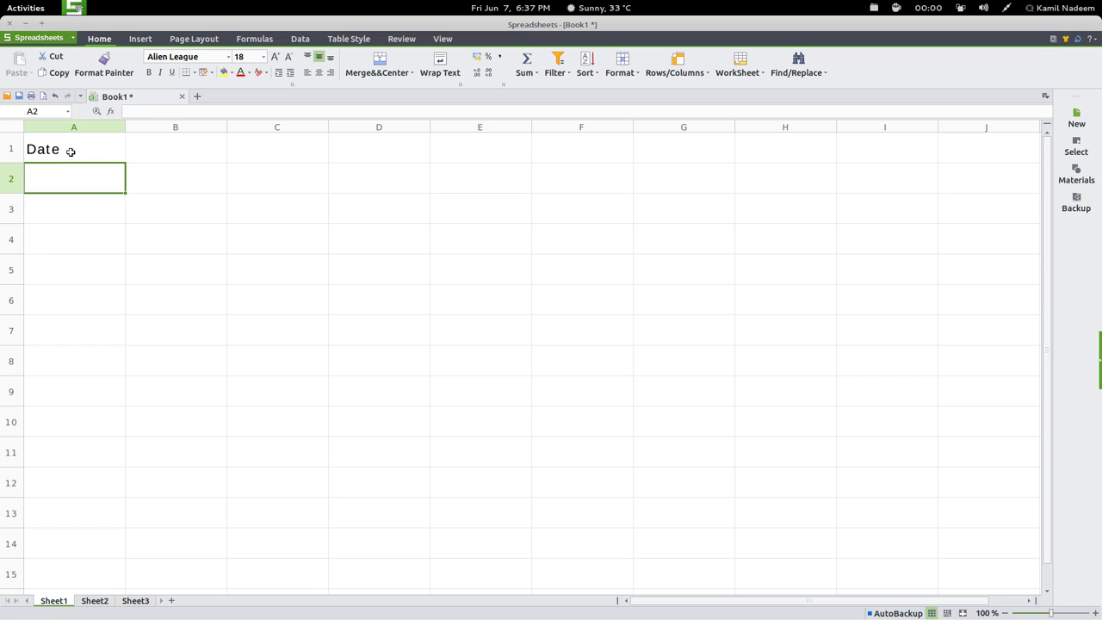
type("0/")
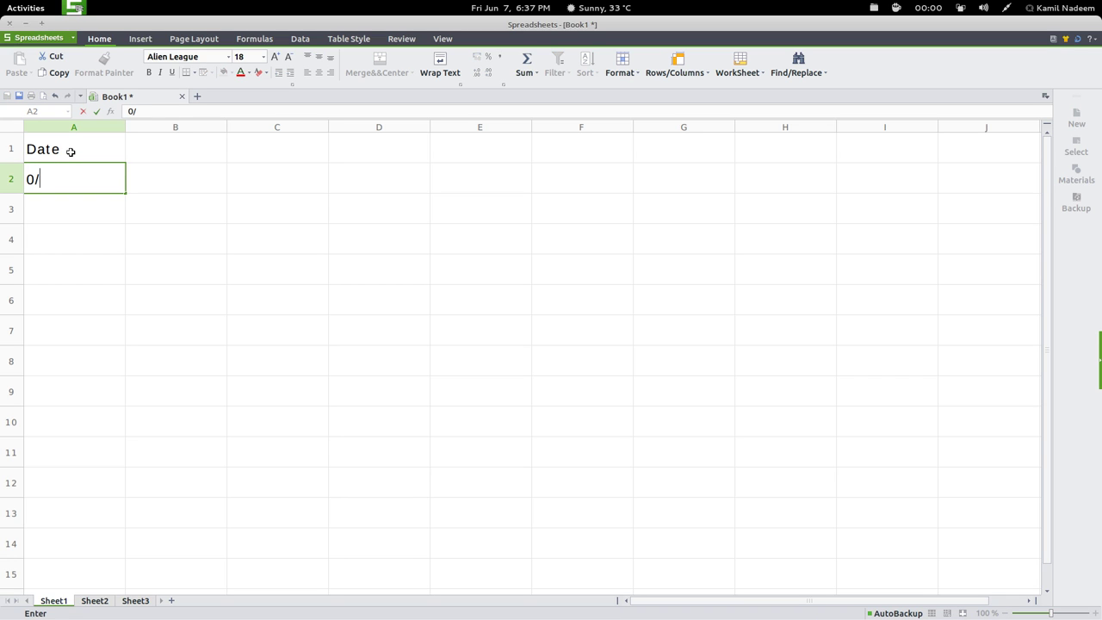
type("2/12")
key("ctrl+Return")
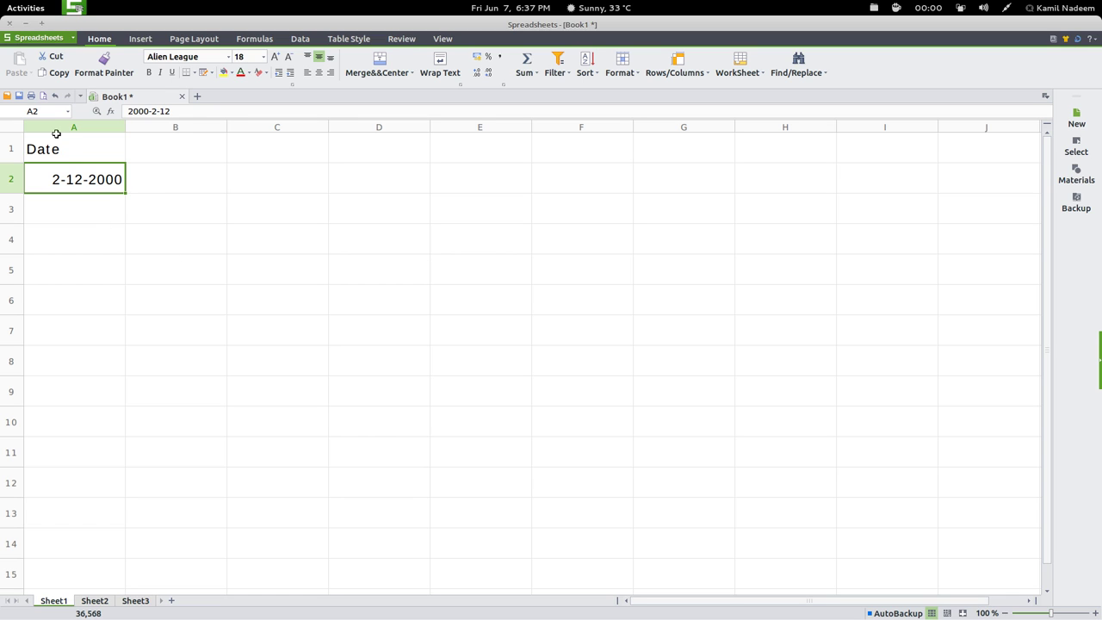
left_click_drag(125, 192, 123, 544)
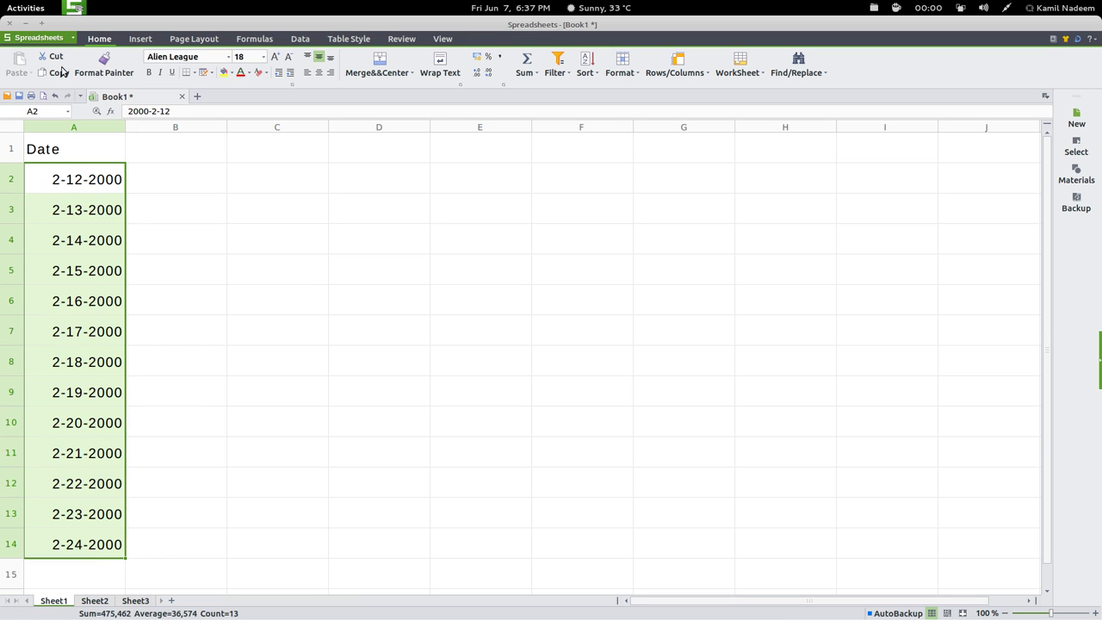
left_click(164, 141)
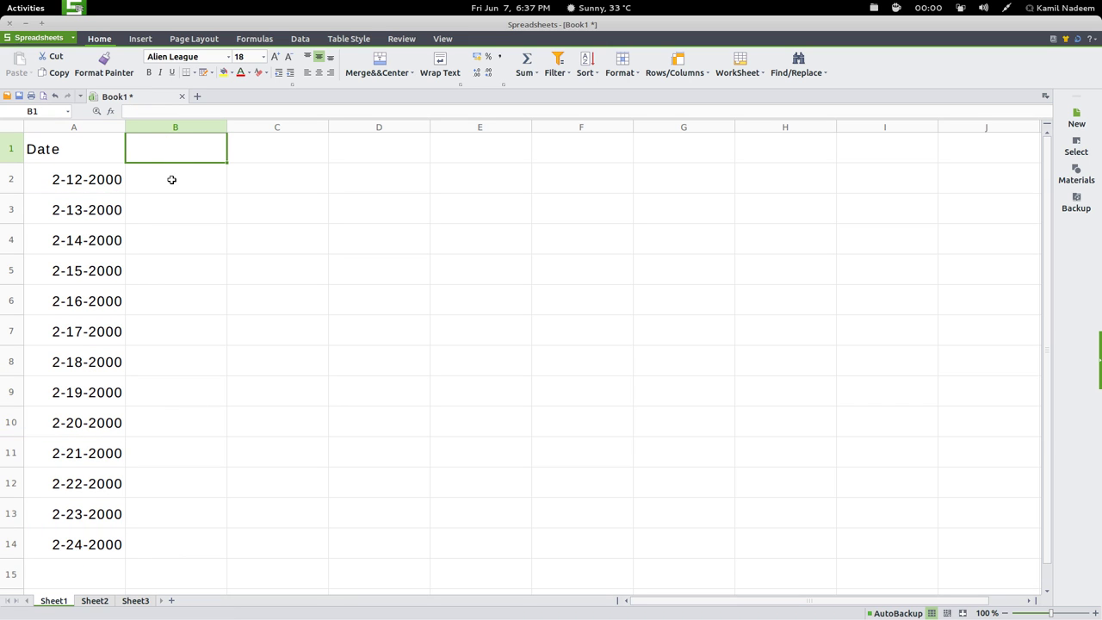
Enter 1 and 2 in B2:B3 and fill column B down to 13.
left_click(172, 179)
type("1")
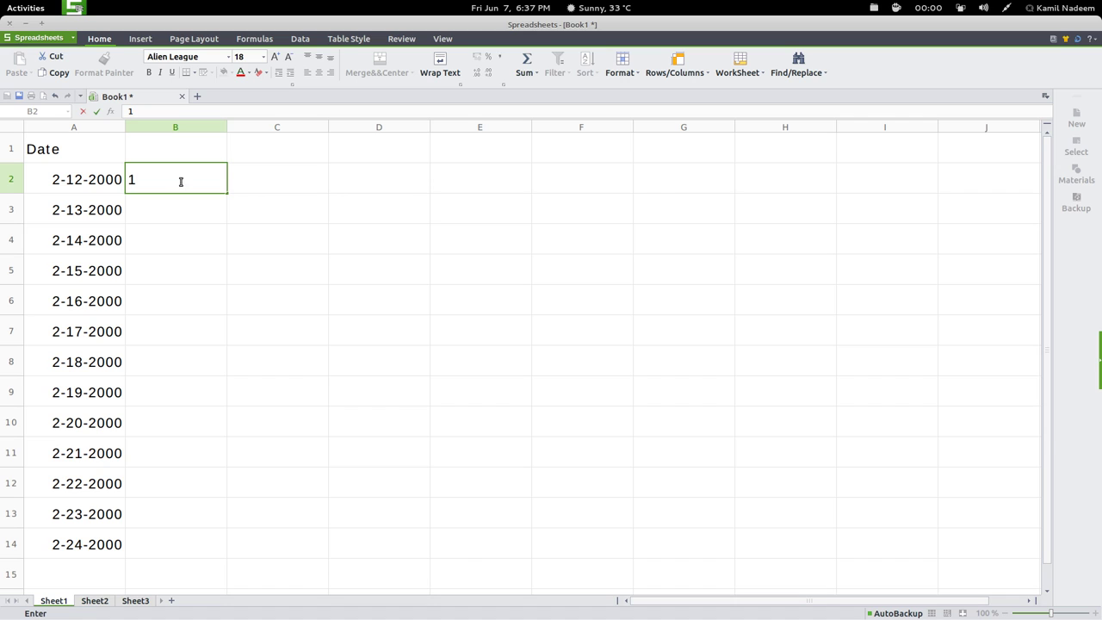
left_click(171, 208)
type("2")
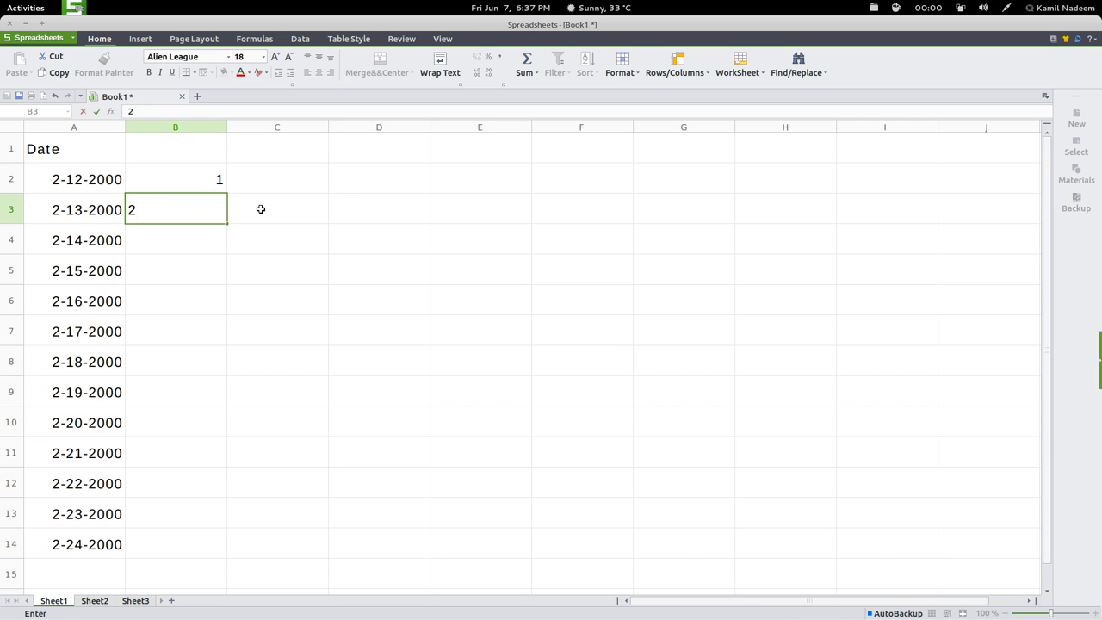
left_click_drag(209, 174, 214, 212)
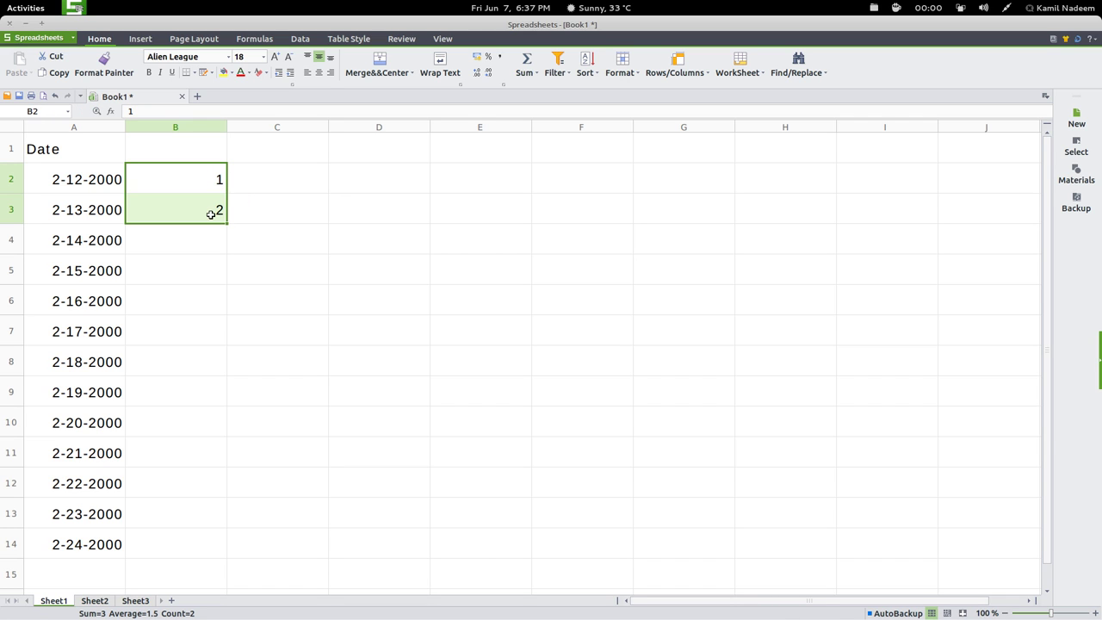
left_click_drag(228, 249, 228, 533)
Enter 1 in C2 and fill column C down to row 14 with 1–13.
left_click(281, 186)
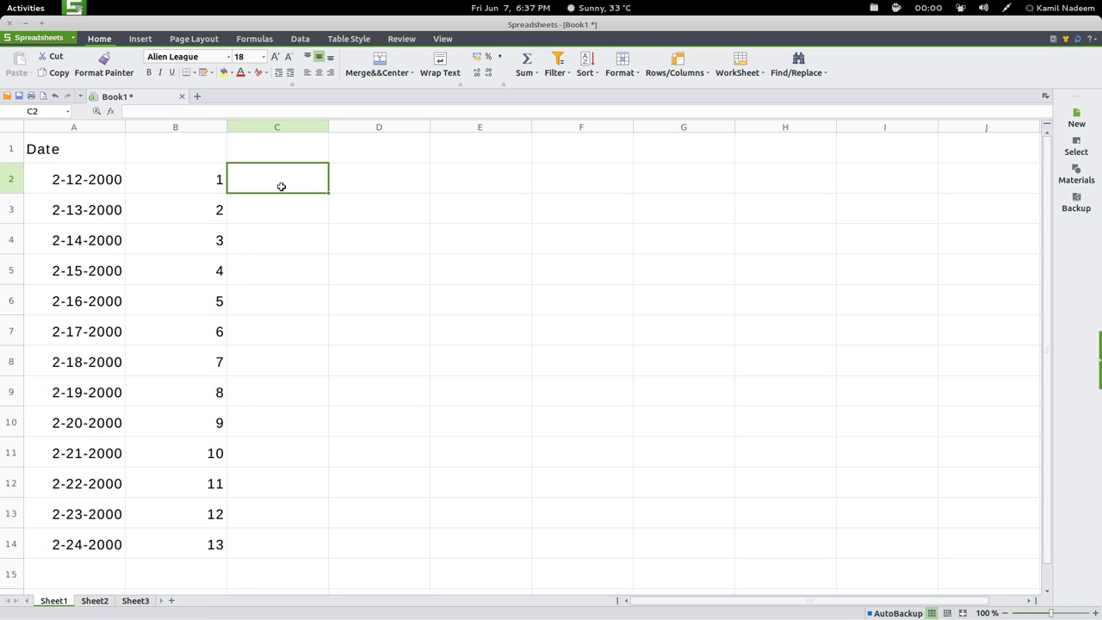
type("1")
left_click(283, 216)
left_click(270, 166)
left_click_drag(332, 263, 313, 548)
Type January in D2 and fill the months down to December in D13.
left_click(391, 170)
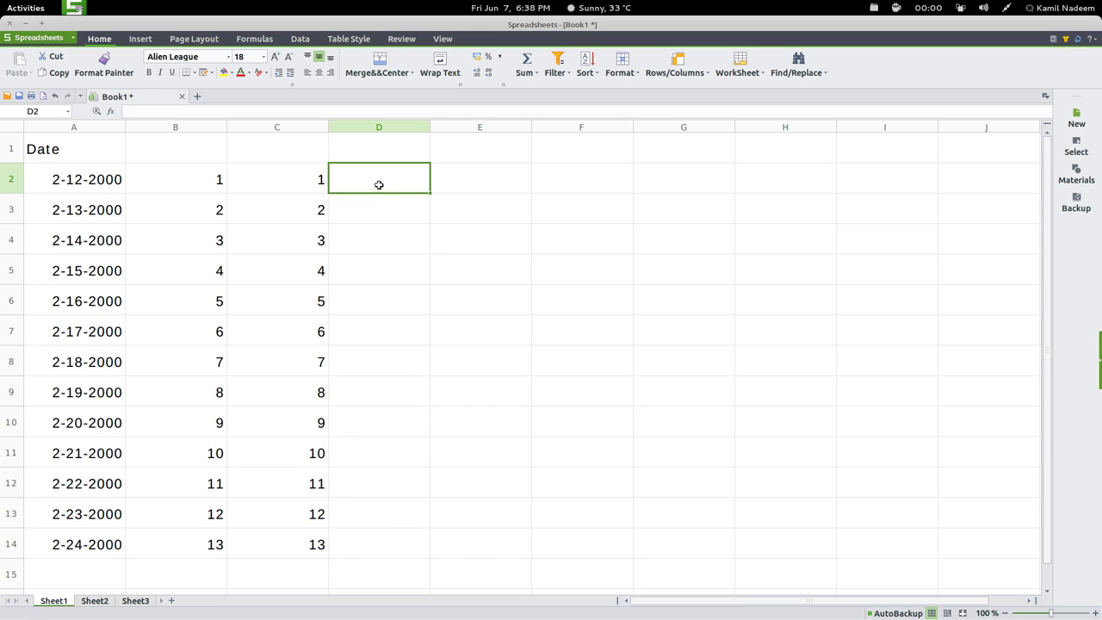
type("Jan")
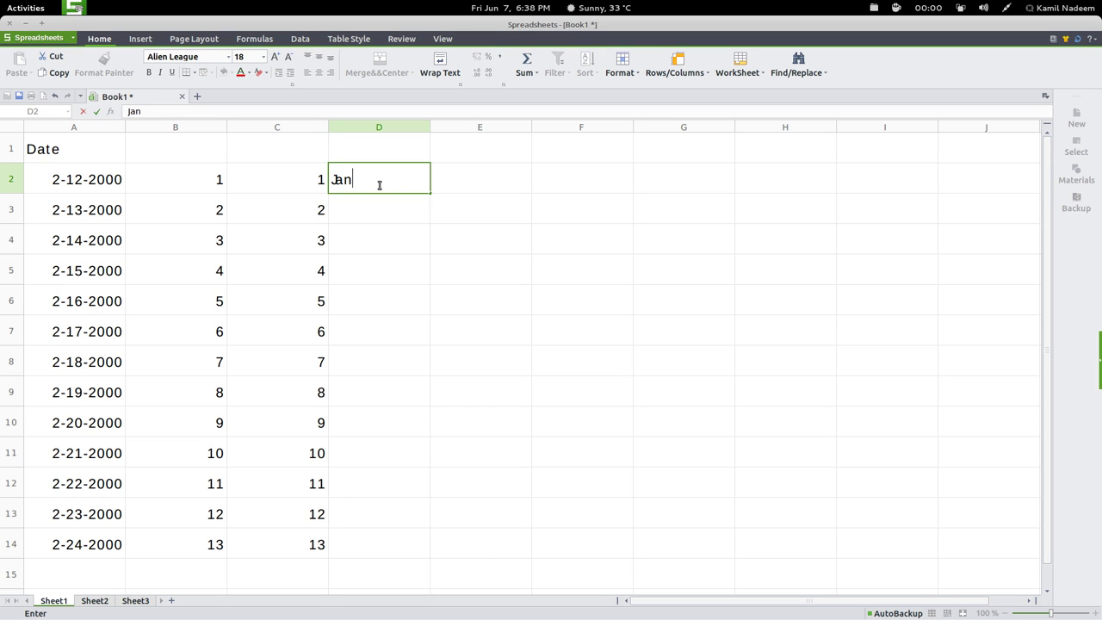
type("uary")
key("Return")
left_click(420, 187)
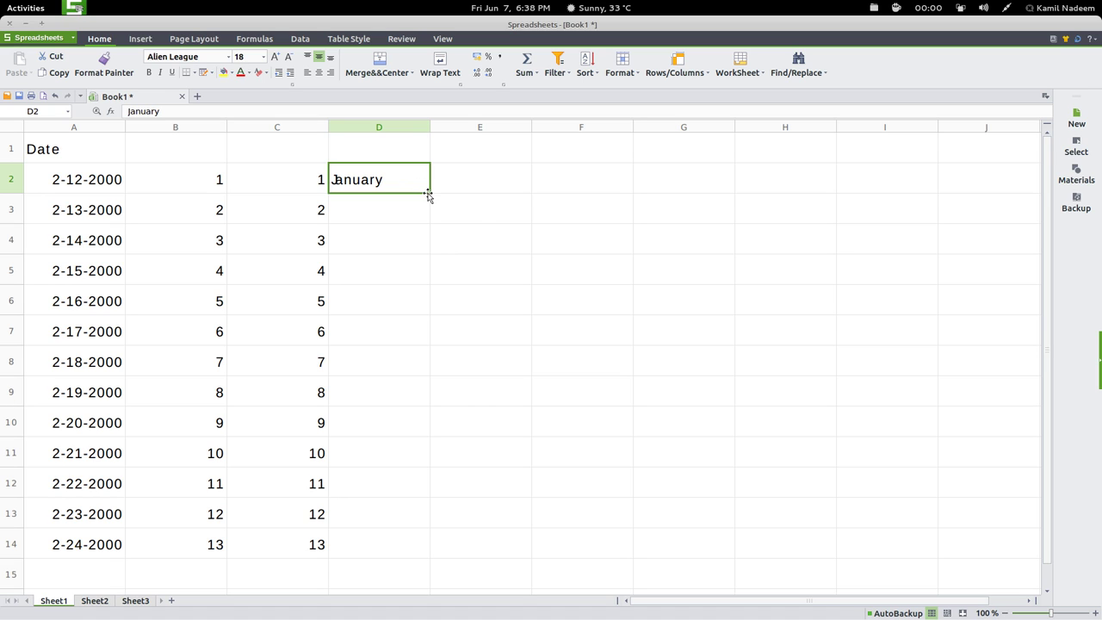
left_click_drag(429, 192, 409, 570)
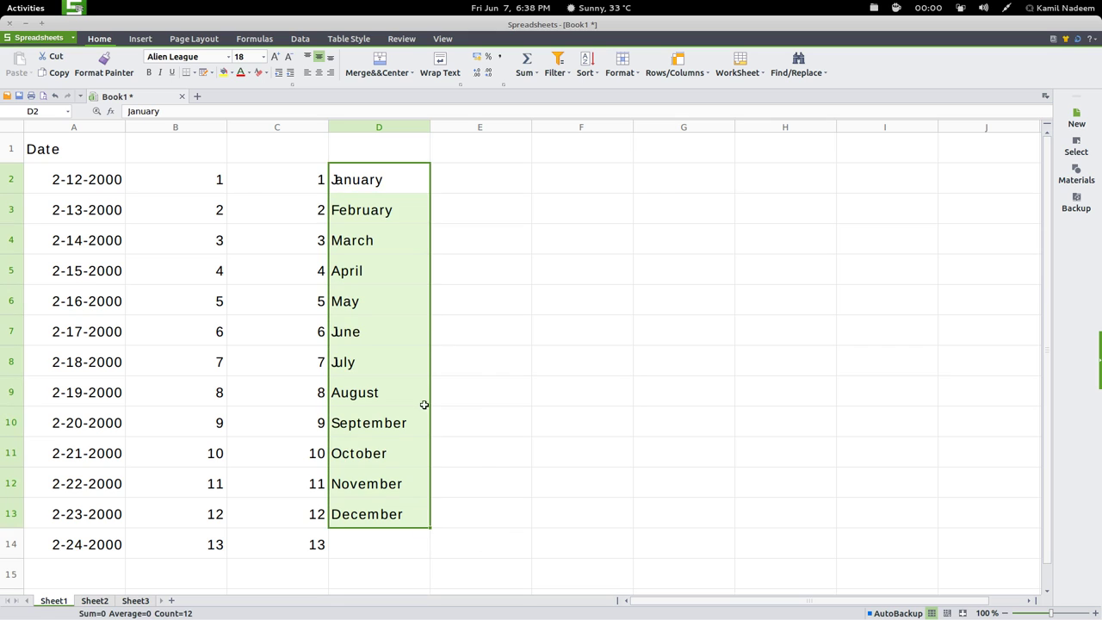
Choose the orange 3-D WordArt style and enter the text 'My Text Here'.
left_click(143, 39)
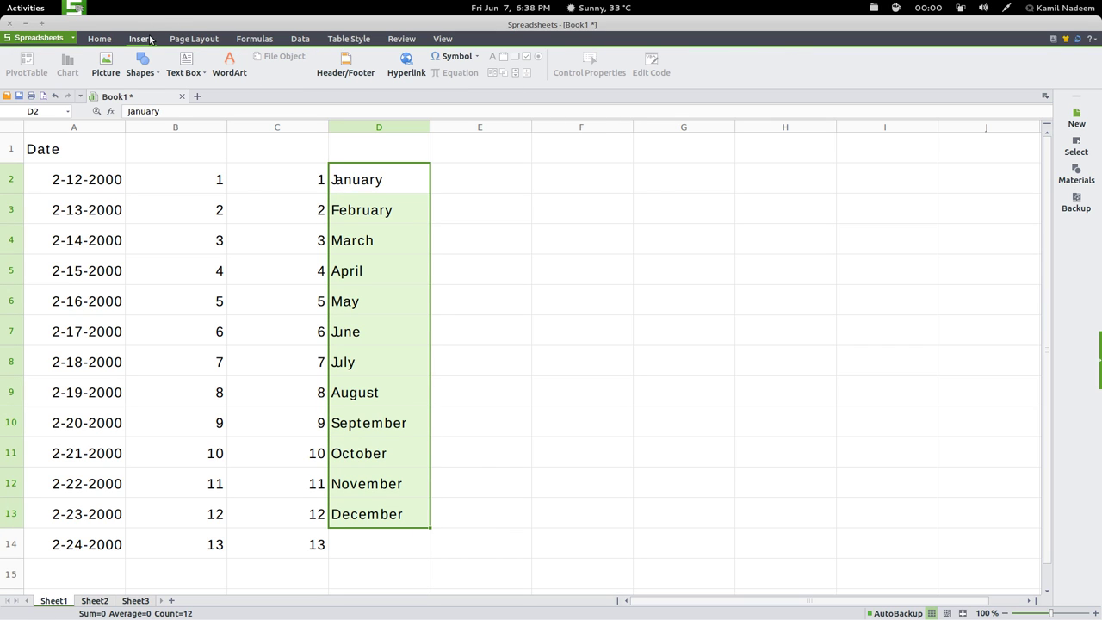
left_click(229, 64)
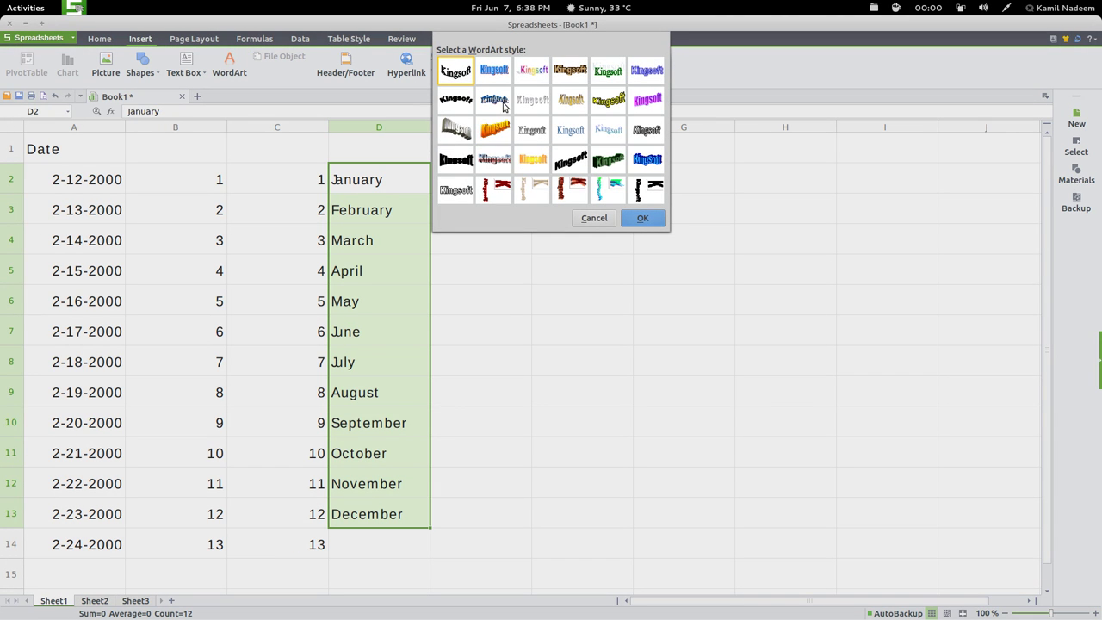
double_click(499, 138)
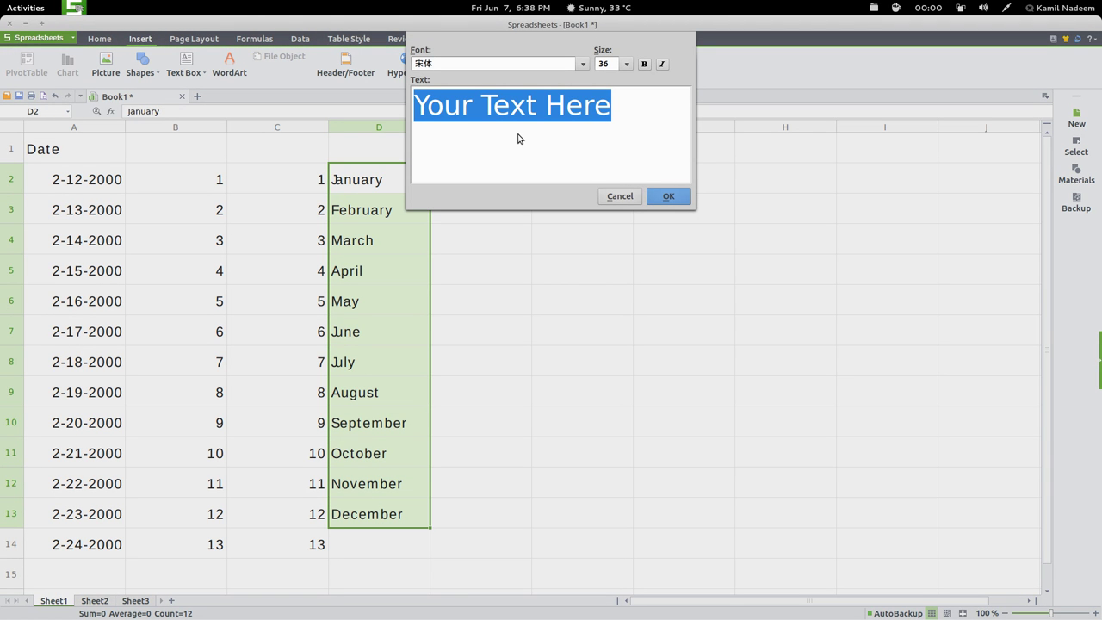
type("My ")
type("Test")
key("BackSpace")
key("BackSpace")
type("xt")
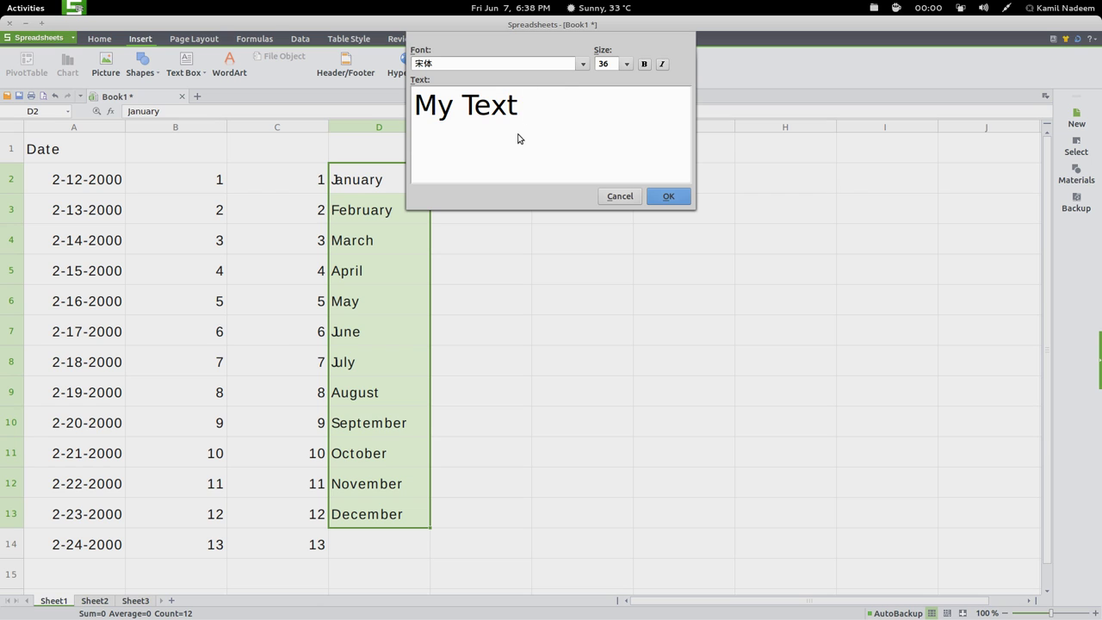
type(" Here")
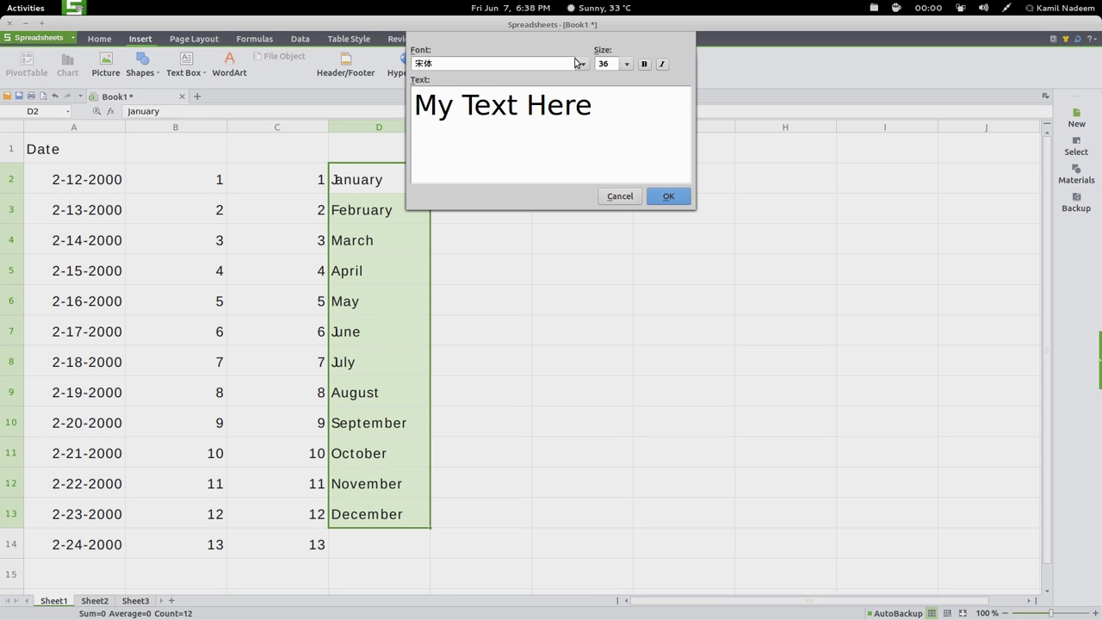
Set the WordArt font to Allstar and insert it onto the sheet.
left_click(578, 64)
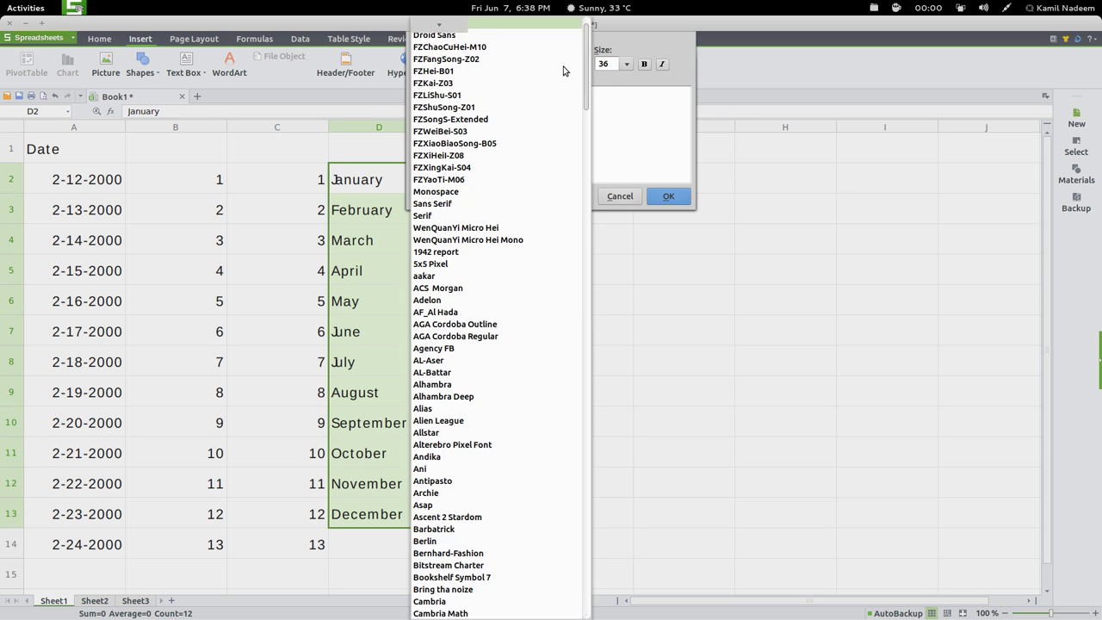
left_click(437, 432)
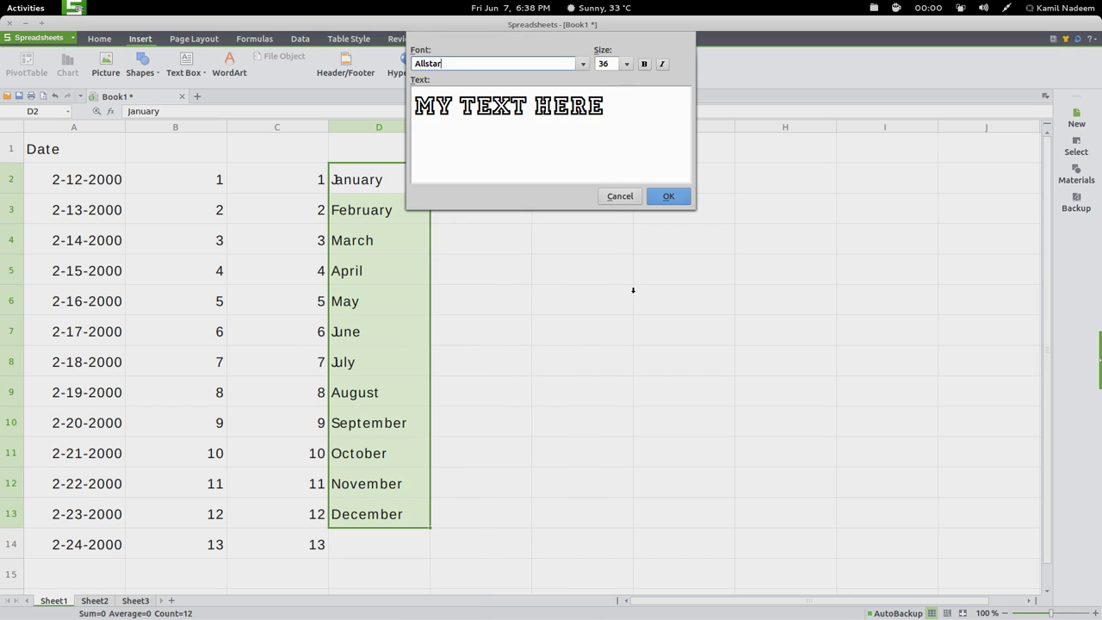
left_click(669, 197)
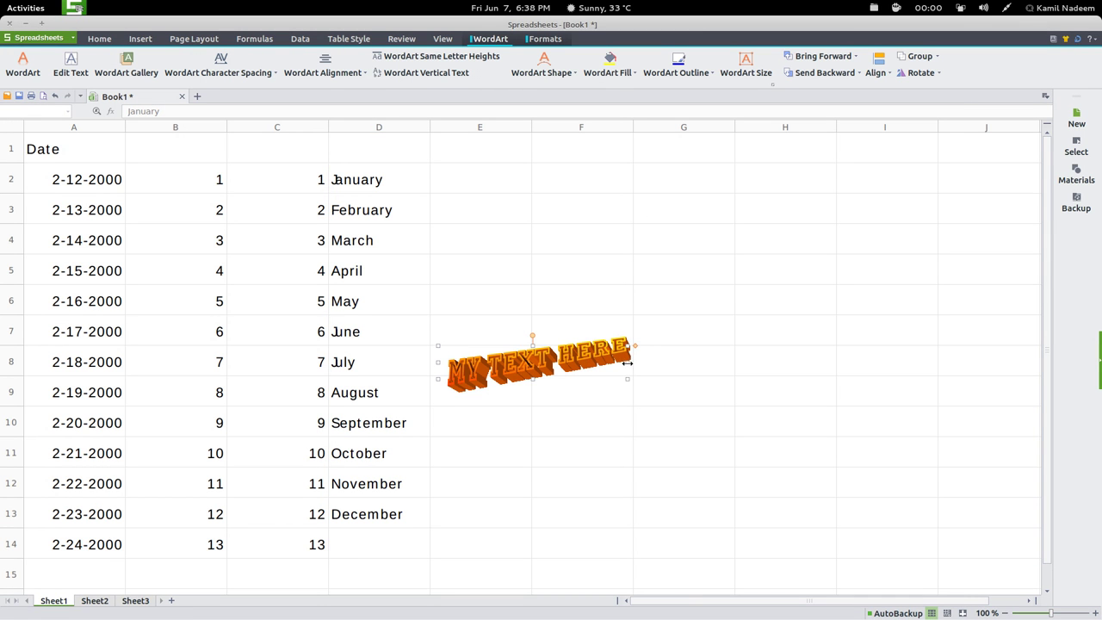
Stretch the WordArt wider and taller, give it an arched peaked shape, and close the workbook.
left_click_drag(627, 361, 809, 361)
left_click_drag(626, 323, 628, 261)
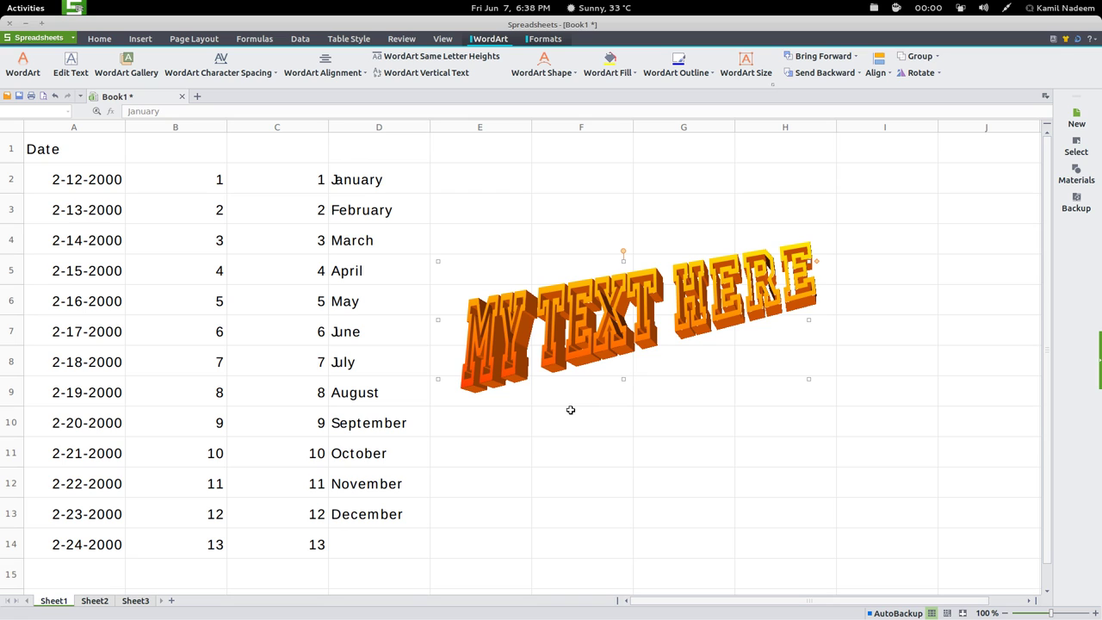
left_click(551, 78)
left_click(549, 91)
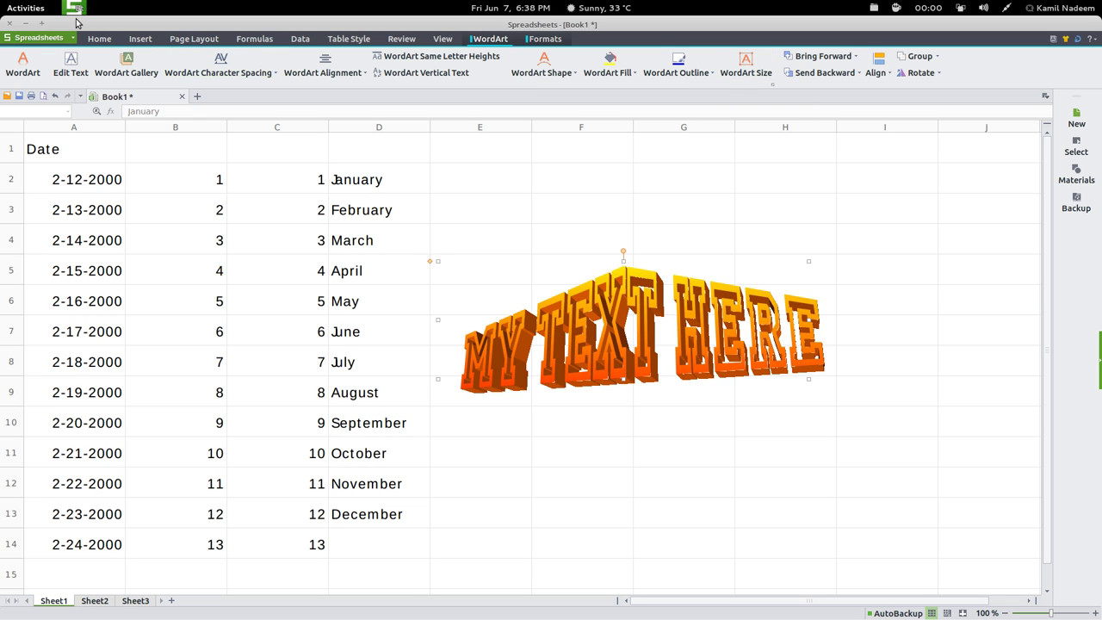
left_click(5, 23)
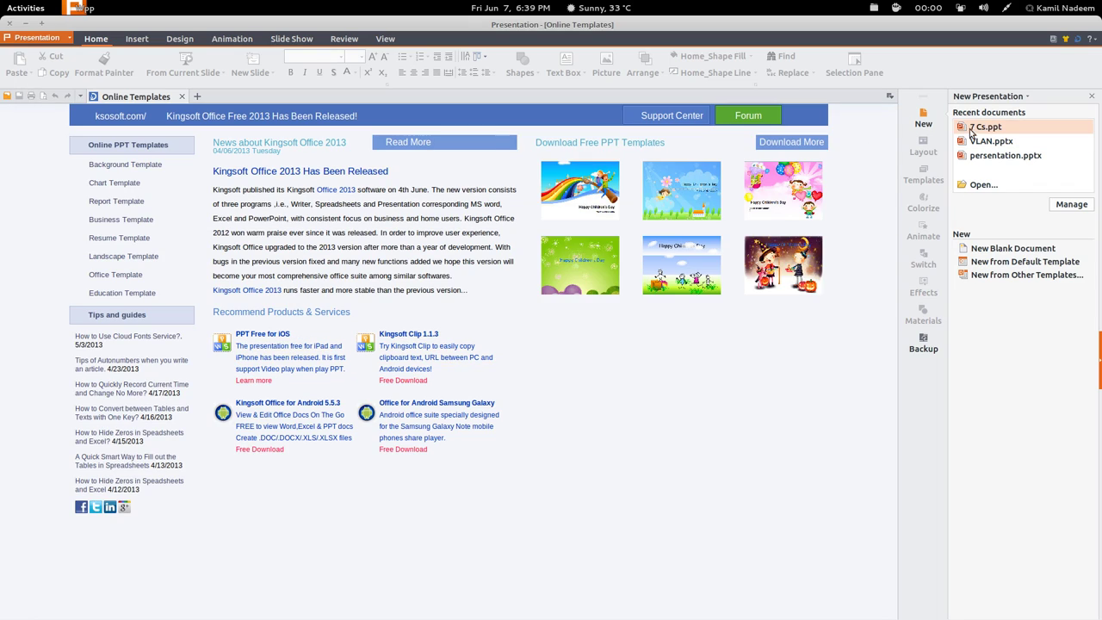
Close the Online Templates tab and open 7 Cs.ppt from Recent documents.
left_click(183, 97)
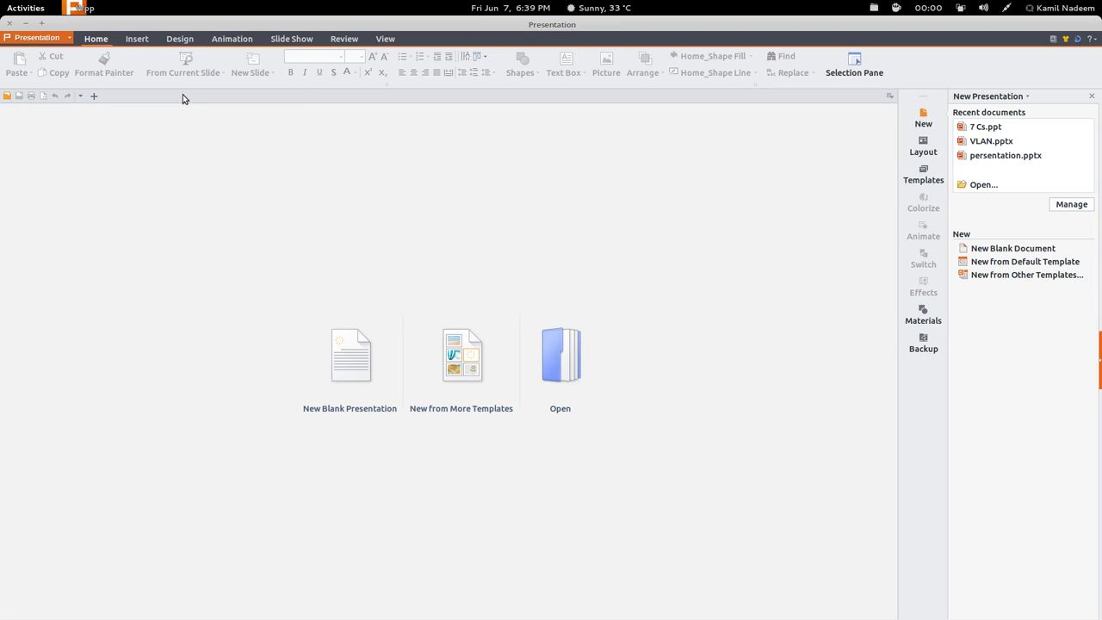
left_click(990, 133)
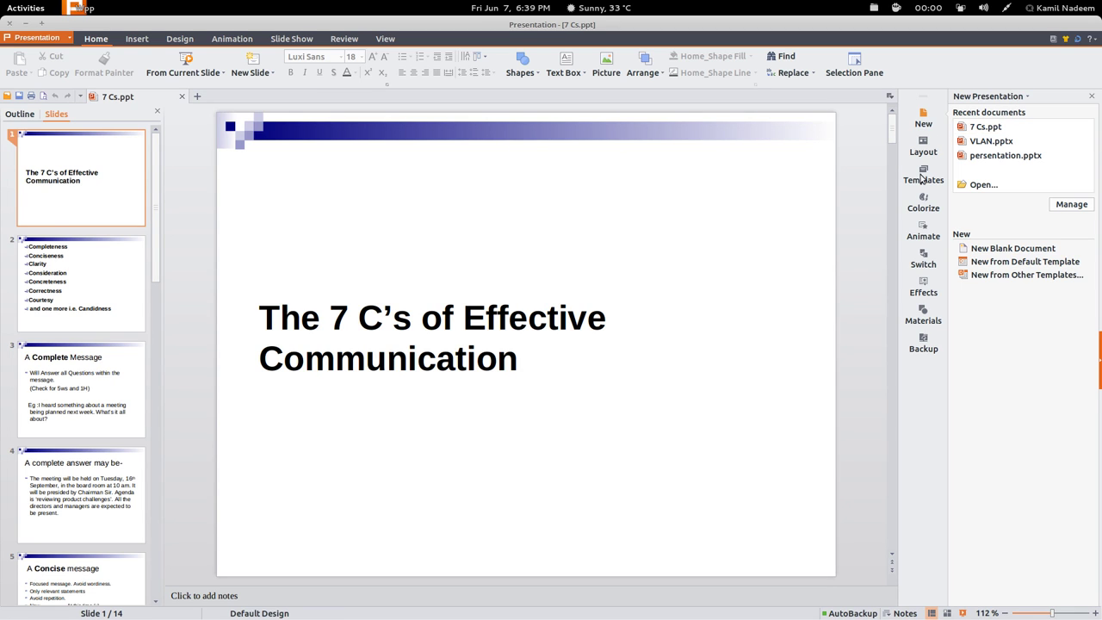
From the Design Templates list, apply the Green Technology template to every slide of 7 Cs.ppt.
left_click(924, 148)
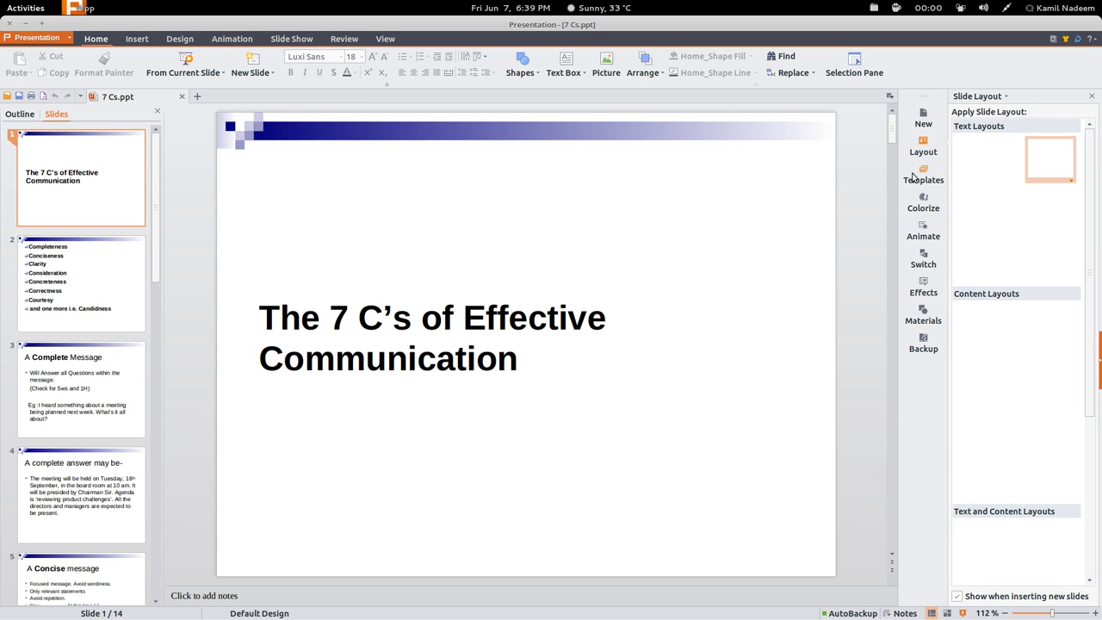
left_click(924, 177)
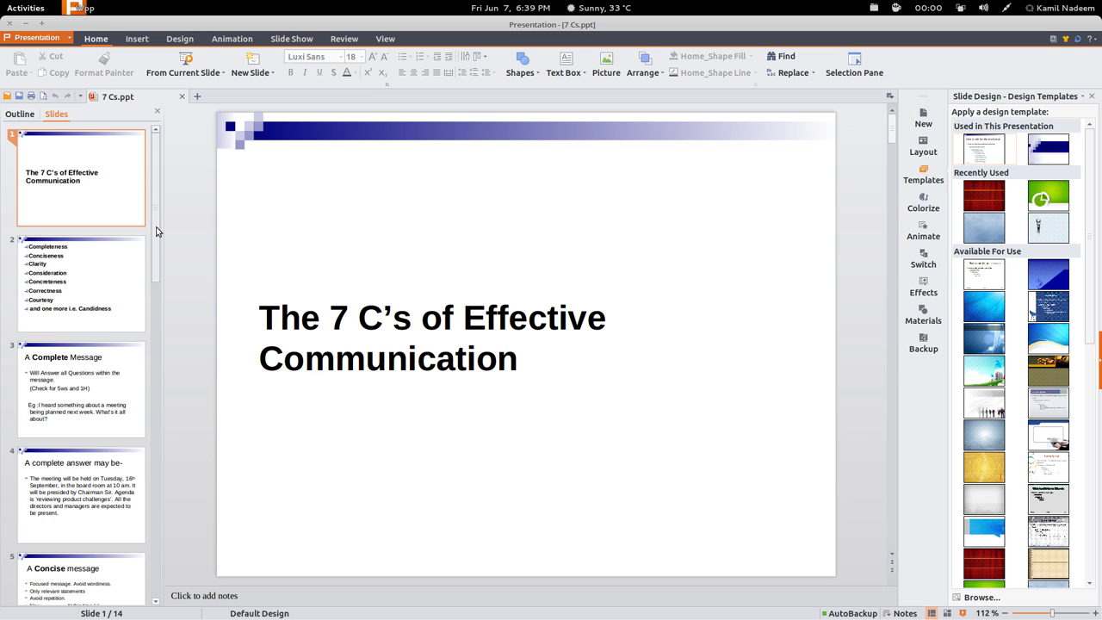
scroll(123, 250, "down", 10)
scroll(123, 251, "up", 8)
scroll(72, 172, "up", 1)
left_click(83, 166)
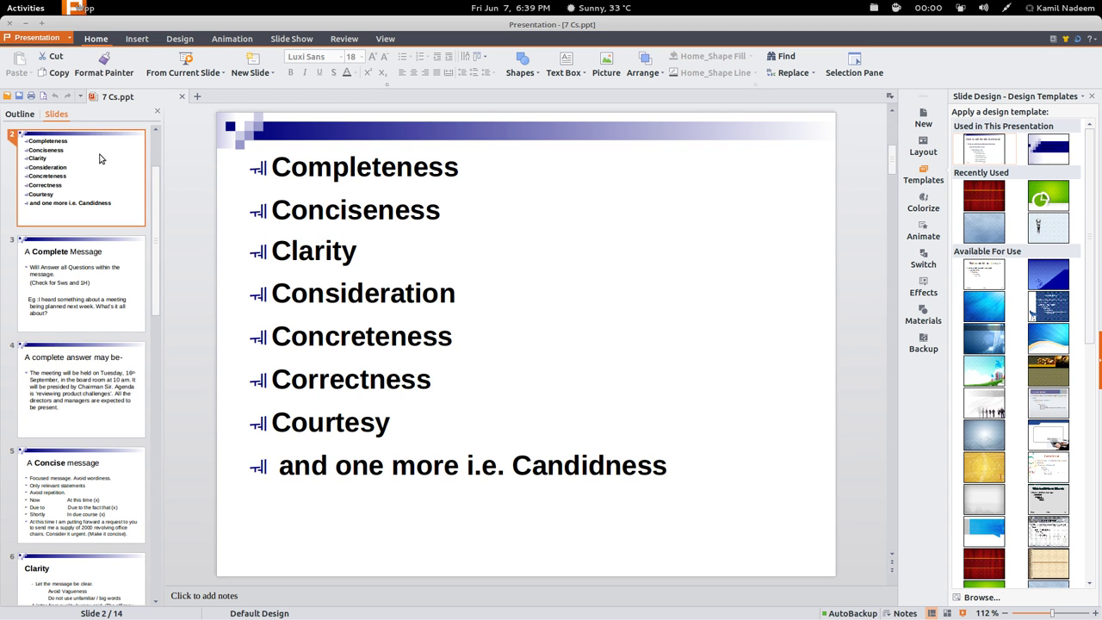
scroll(102, 159, "up", 1)
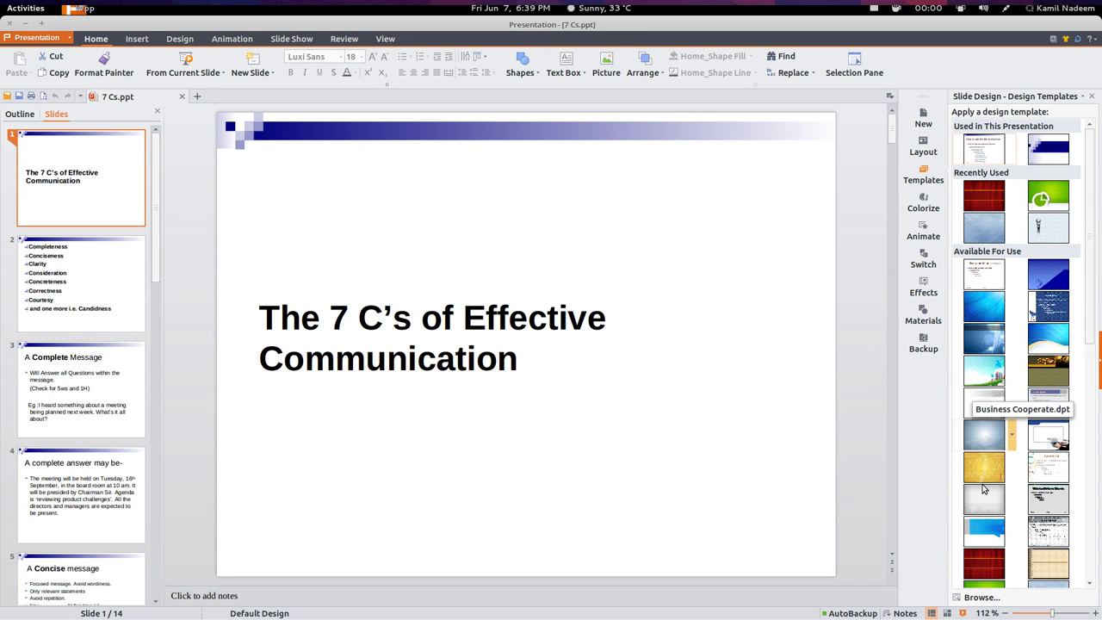
scroll(985, 413, "down", 2)
scroll(982, 465, "down", 2)
scroll(982, 475, "down", 1)
left_click(977, 491)
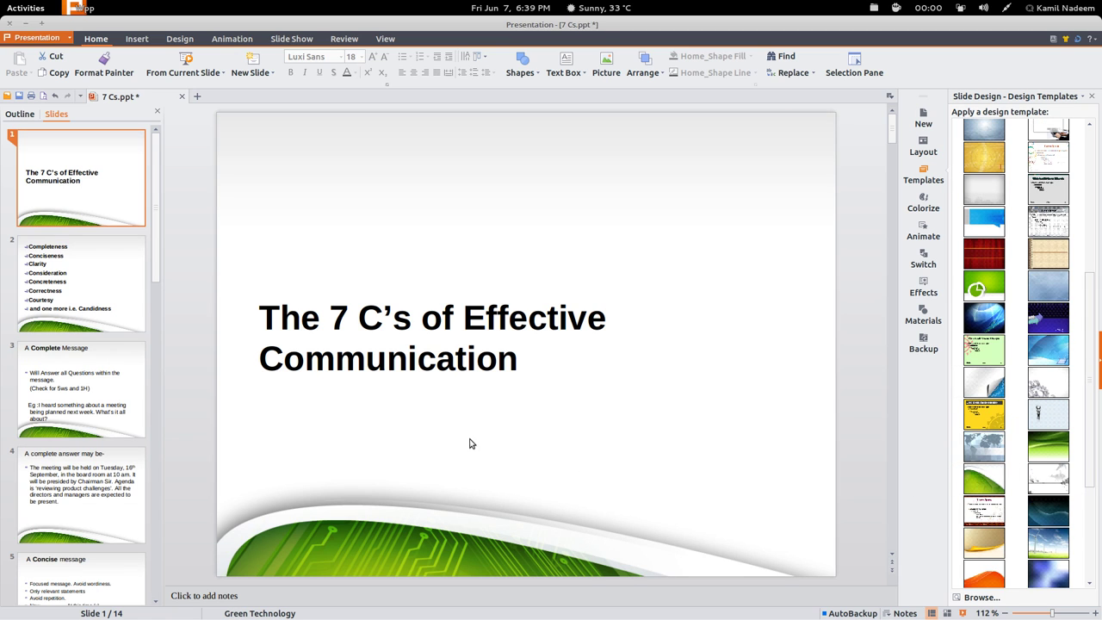
Move to a later slide and try the Deep Blue Technology design template.
left_click(54, 307)
left_click(196, 72)
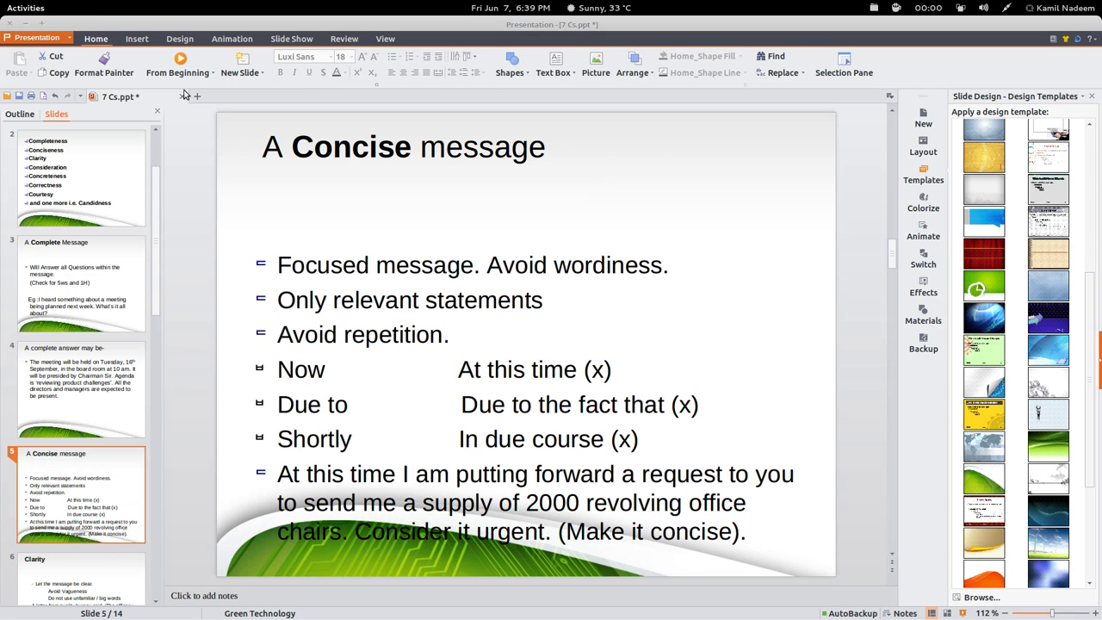
left_click(988, 323)
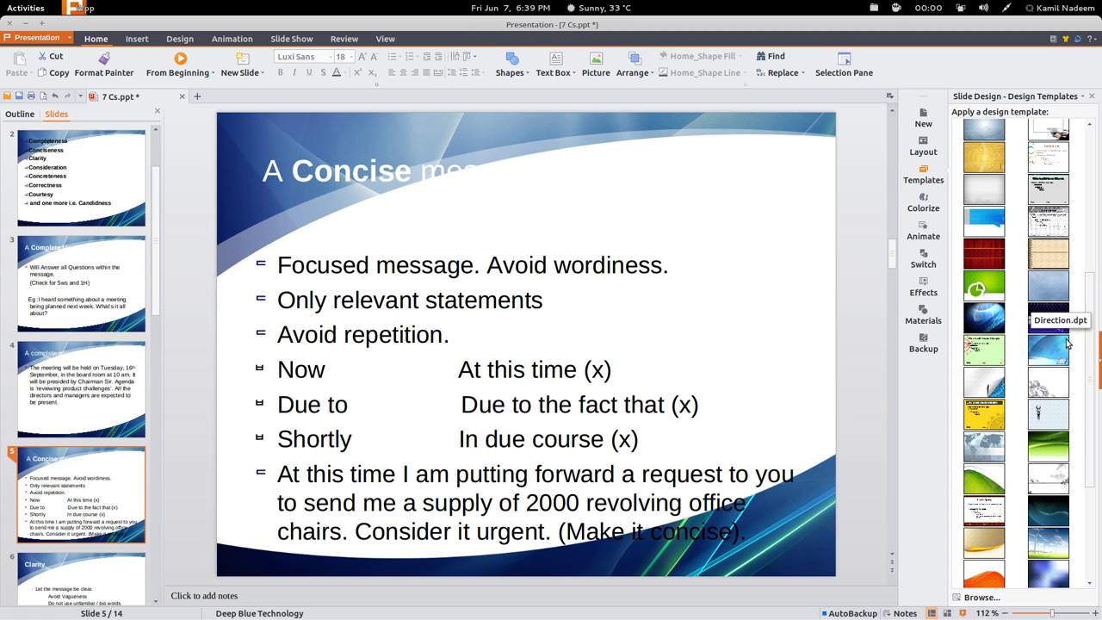
Switch to the Friendly Cooperation template, then close the deck to bring up the save prompt.
left_click(1048, 363)
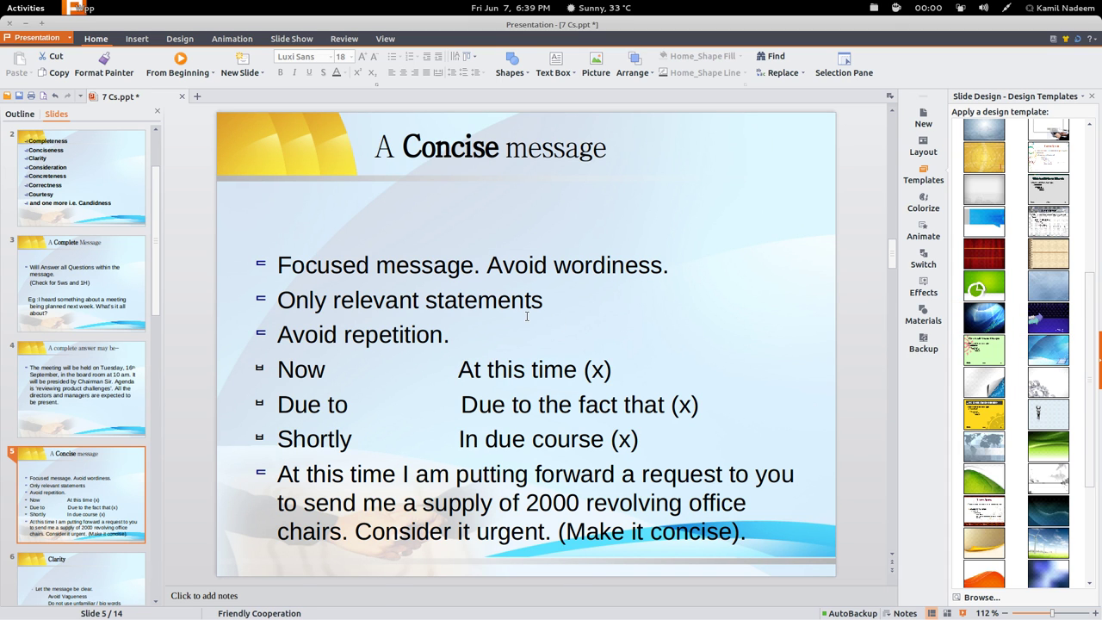
scroll(983, 435, "down", 3)
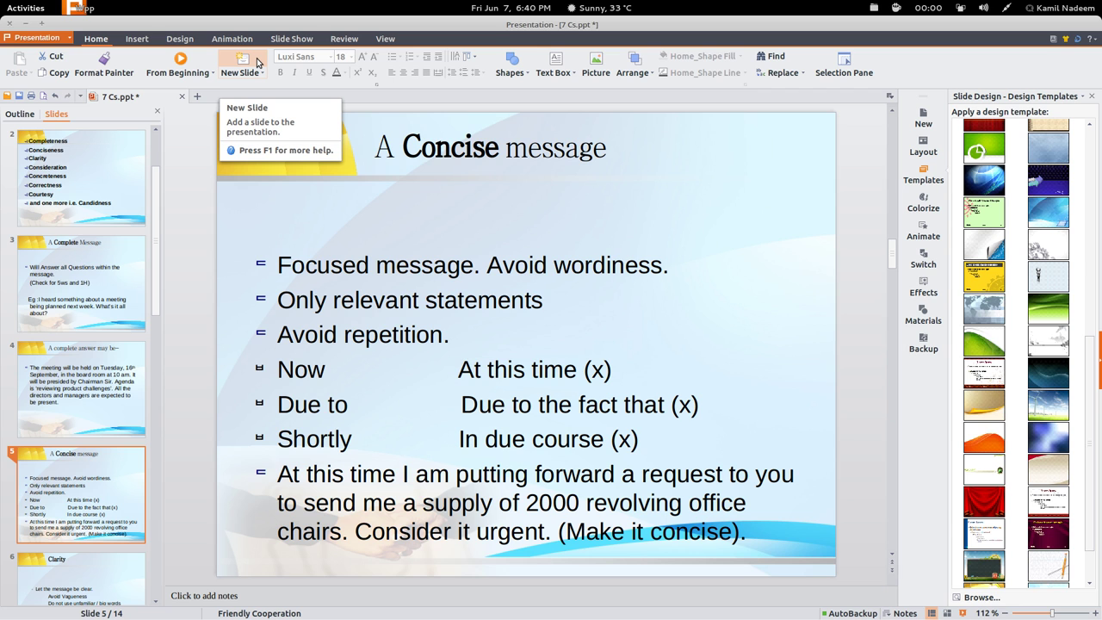
left_click(6, 25)
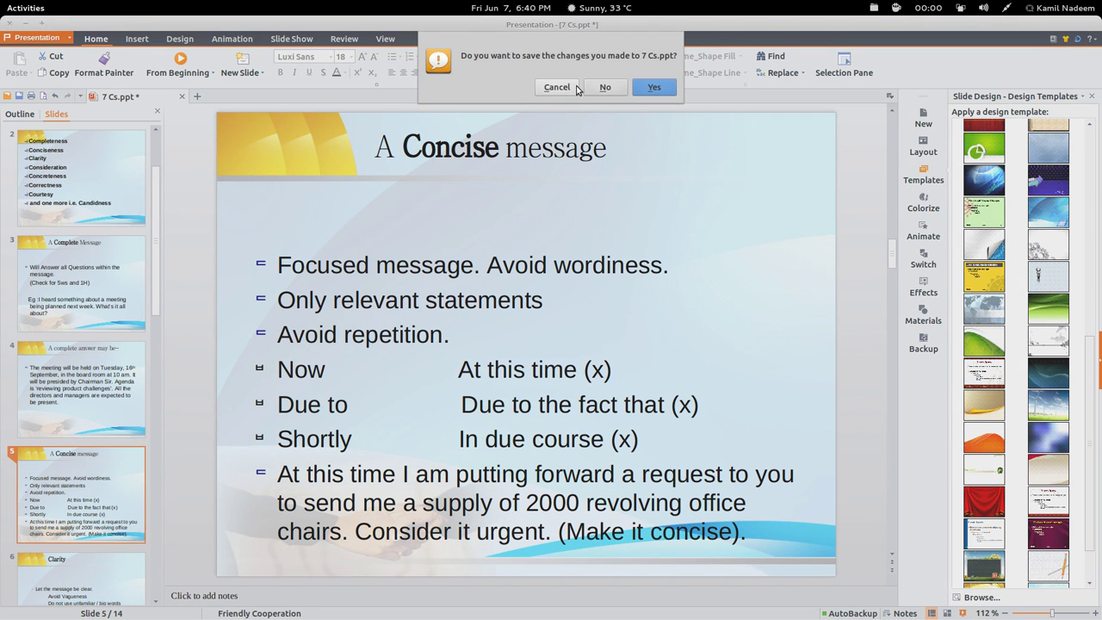
Discard the changes to 7 Cs.ppt and close the Firefox window showing the Kingsoft download page.
left_click(595, 84)
key("super")
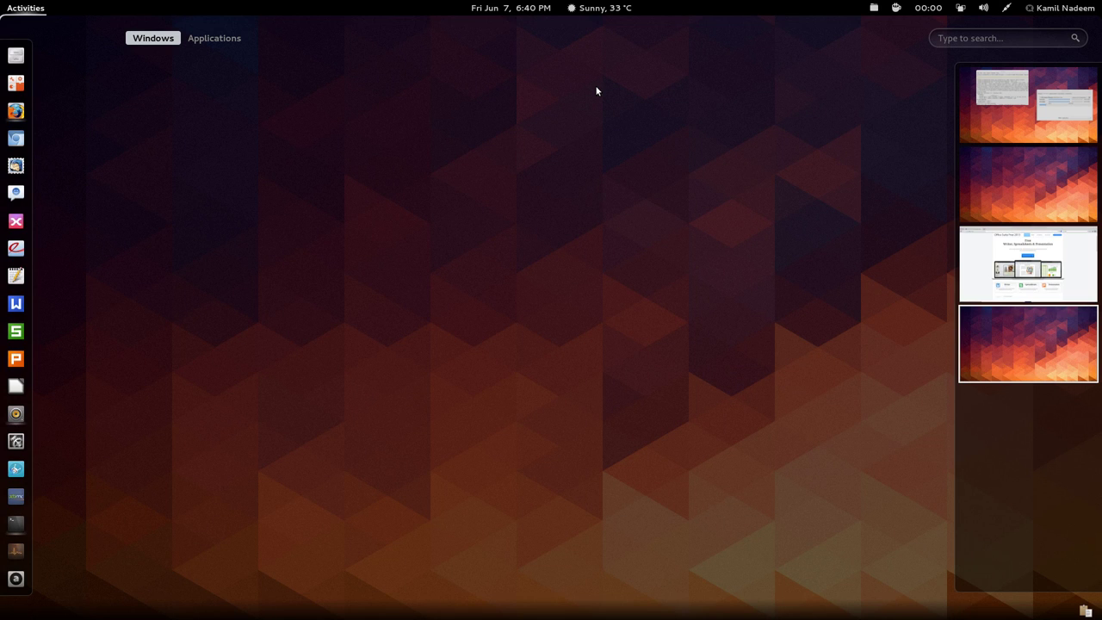
left_click(1029, 262)
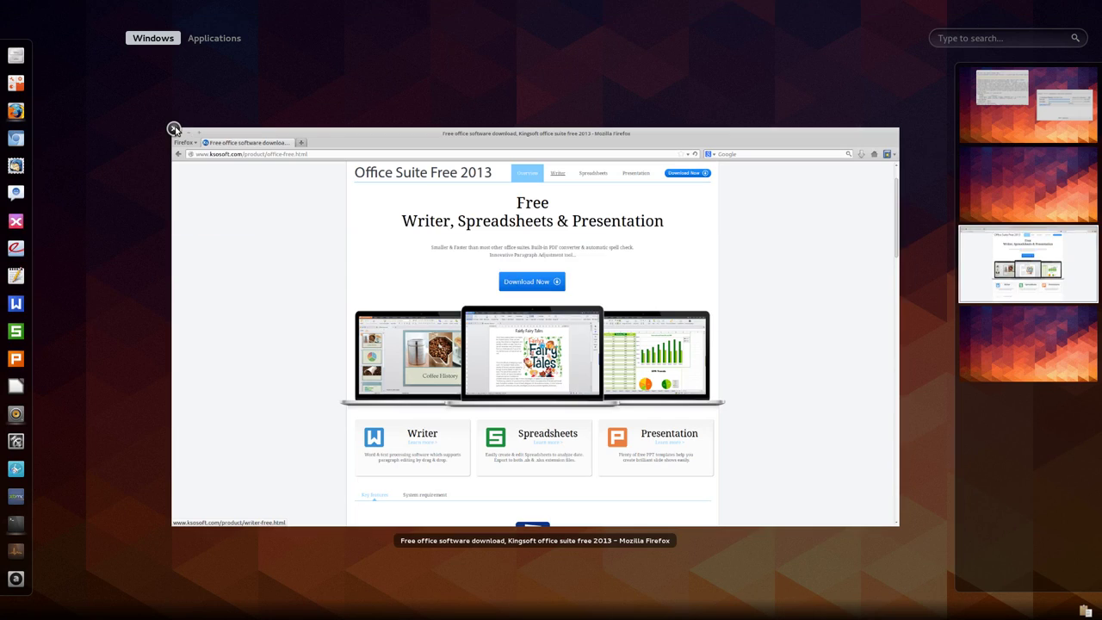
left_click(173, 129)
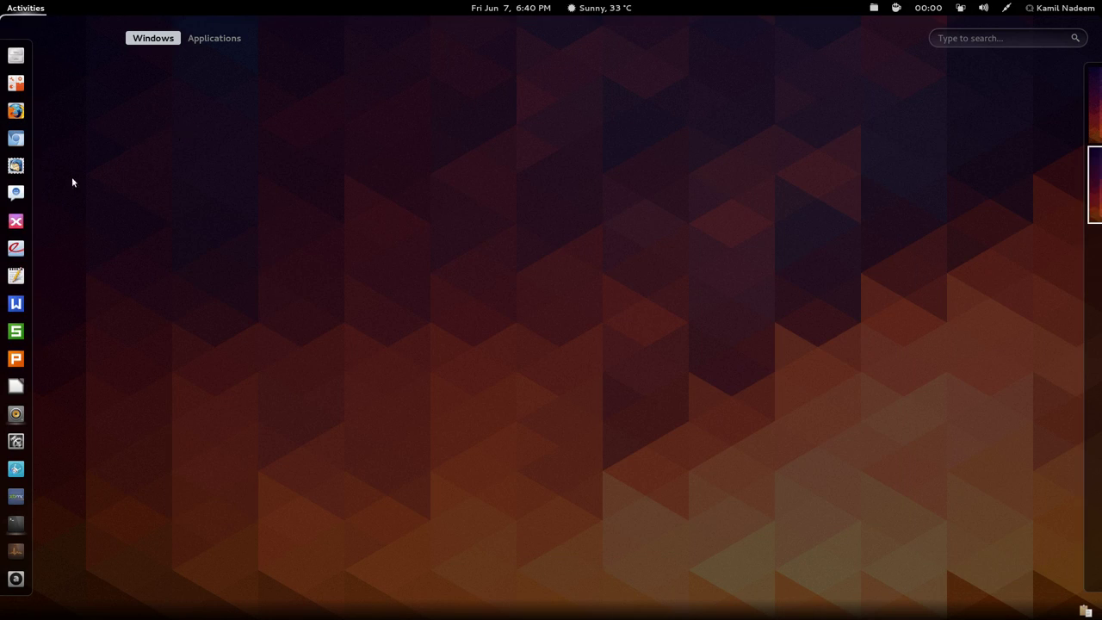
scroll(0, 213, "up", 1)
scroll(0, 213, "down", 1)
mouse_move(0, 0)
mouse_move(2, 110)
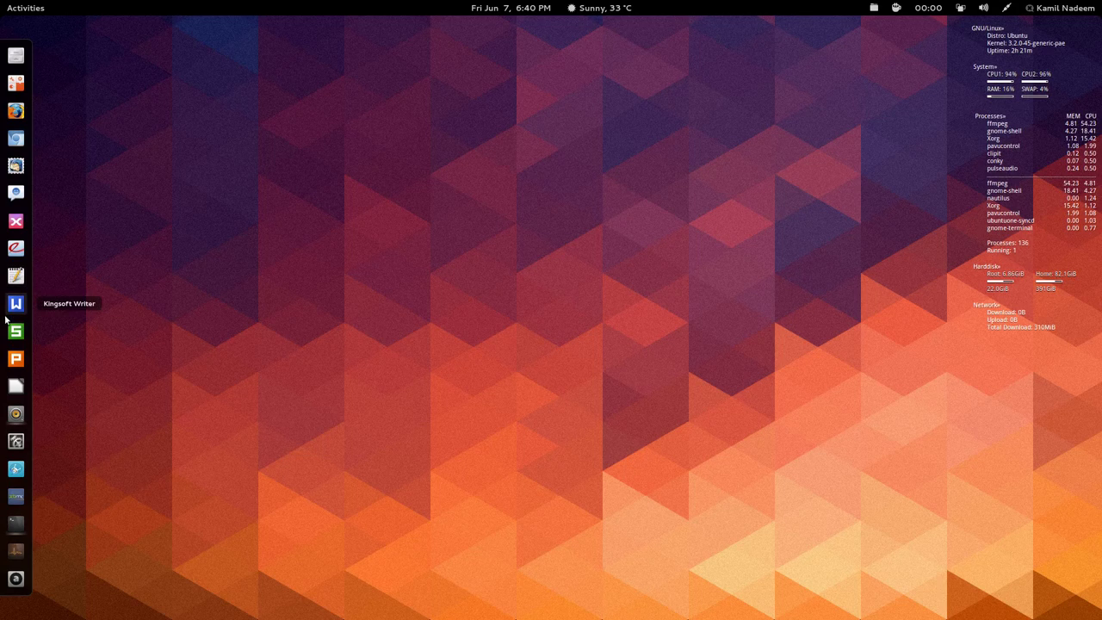